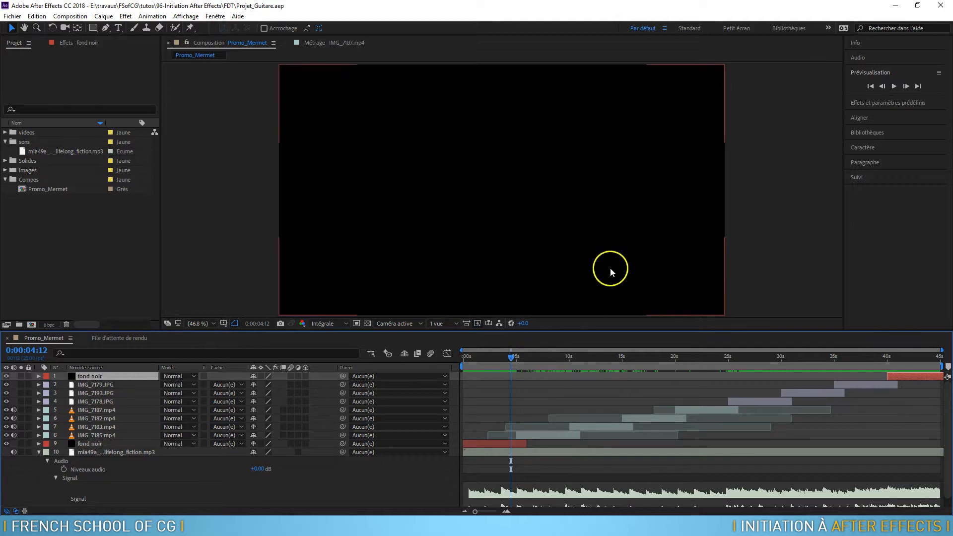
Preview the Promo_Mermet composition and scrub through its opening seconds to examine the cuts between the clips
{"action": "key", "text": "space"}
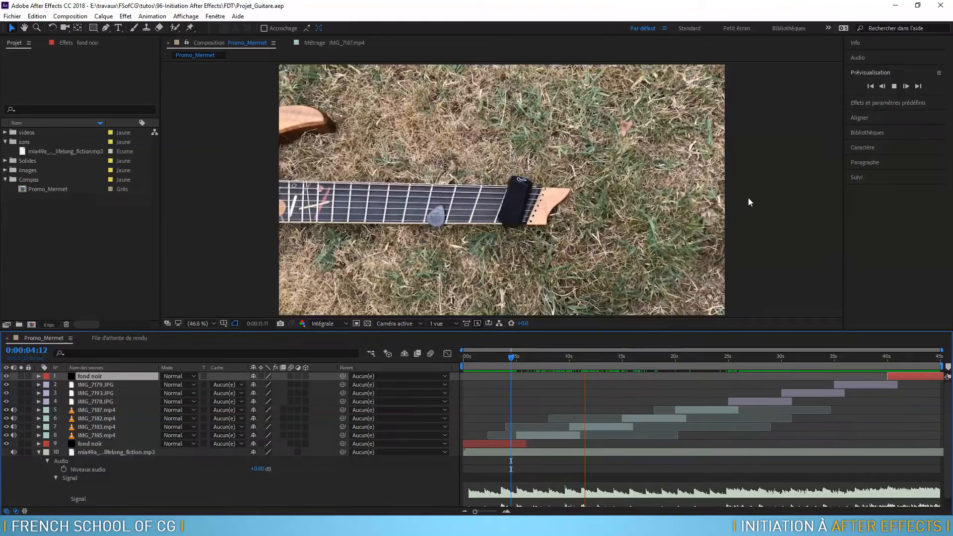
{"action": "left_click", "coordinate": [708, 273]}
{"action": "left_click", "coordinate": [574, 377]}
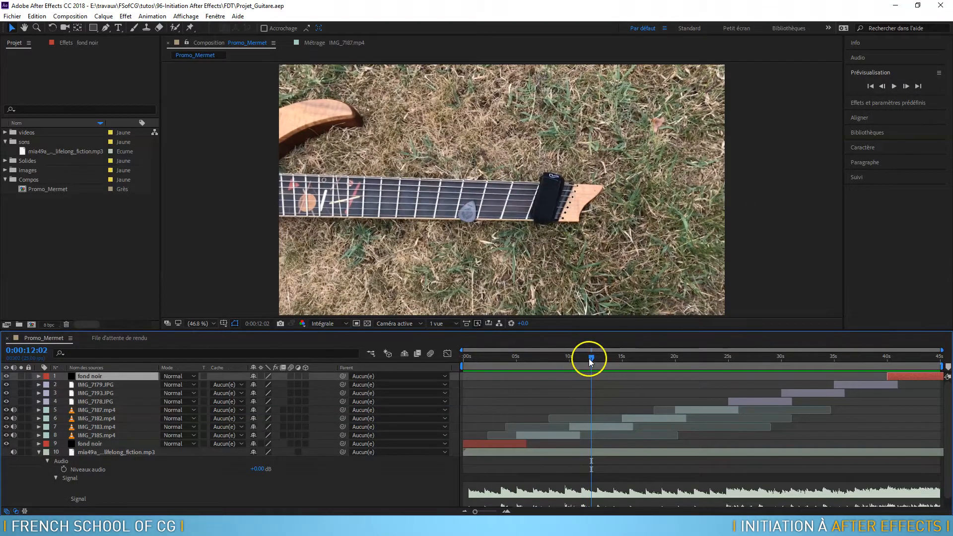
{"action": "left_click_drag", "start_coordinate": [589, 358], "coordinate": [499, 365]}
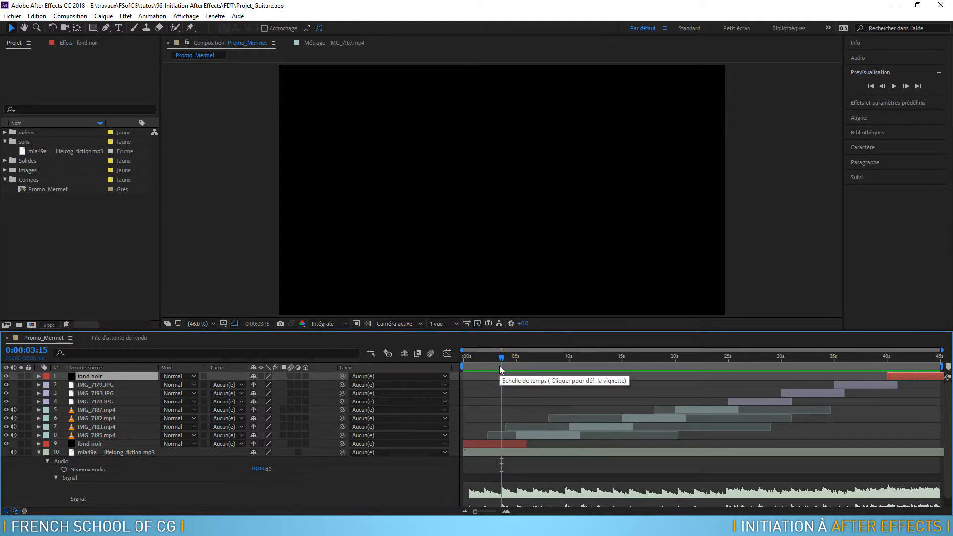
{"action": "left_click_drag", "start_coordinate": [499, 365], "coordinate": [564, 374]}
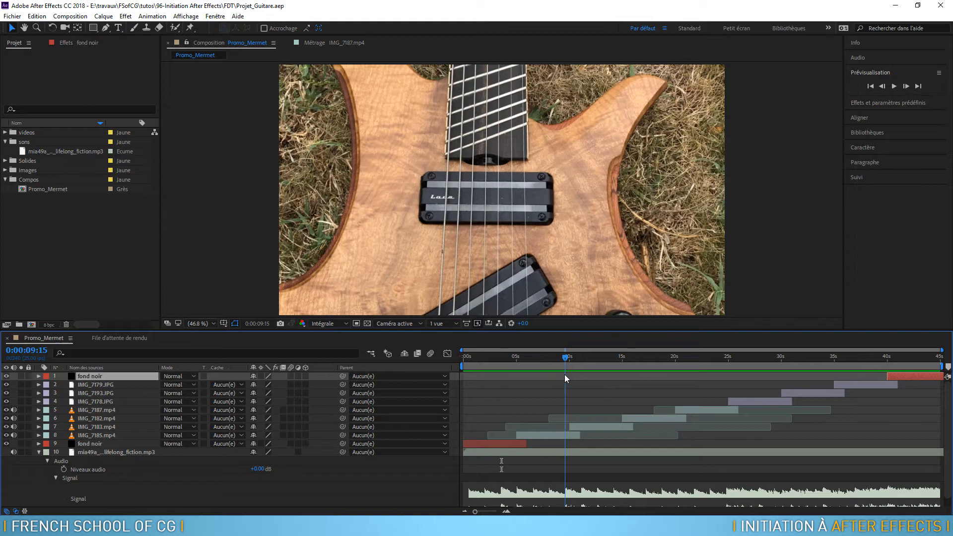
{"action": "left_click_drag", "start_coordinate": [570, 369], "coordinate": [570, 368]}
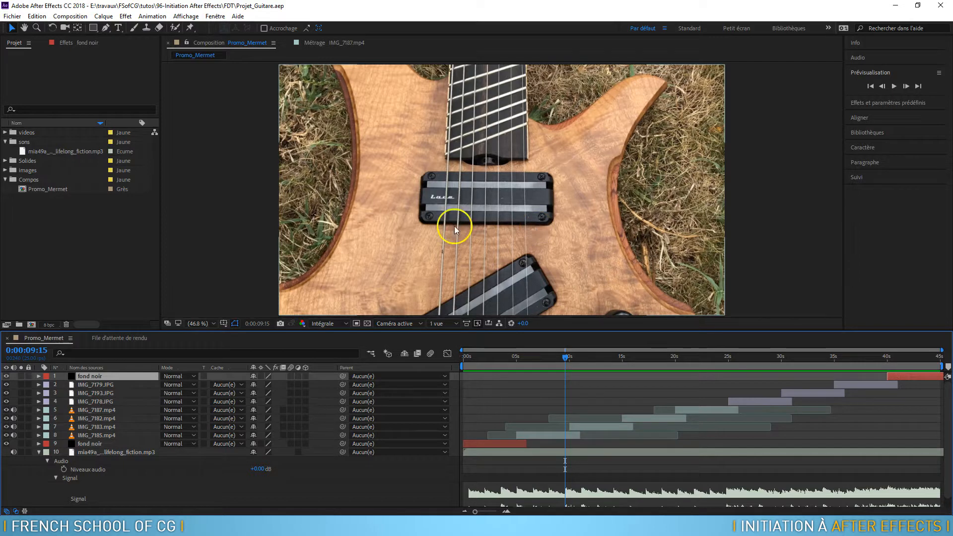
Examine the audio waveform of the mp3 layer and the video, image and fond noir layers in the timeline
{"action": "left_click", "coordinate": [99, 453]}
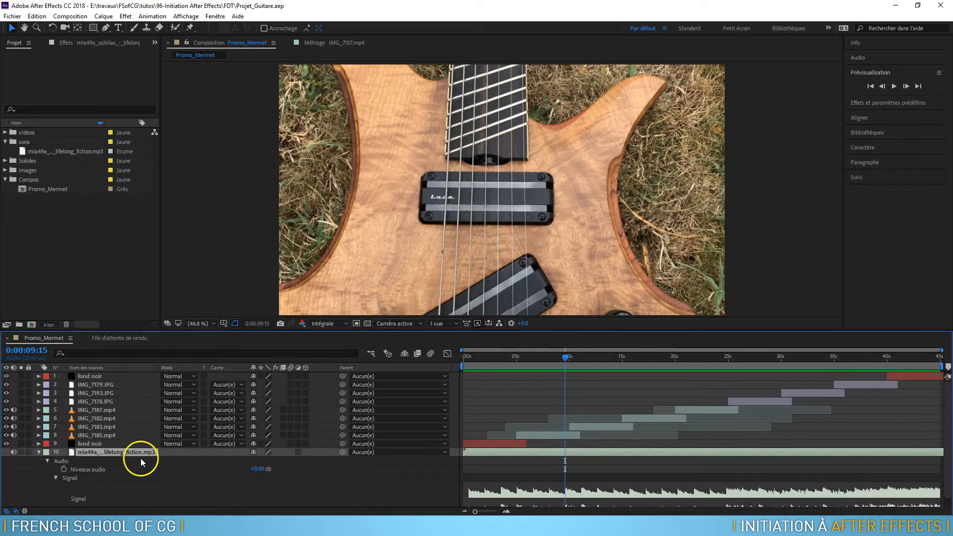
{"action": "left_click", "coordinate": [38, 452]}
{"action": "left_click", "coordinate": [39, 452]}
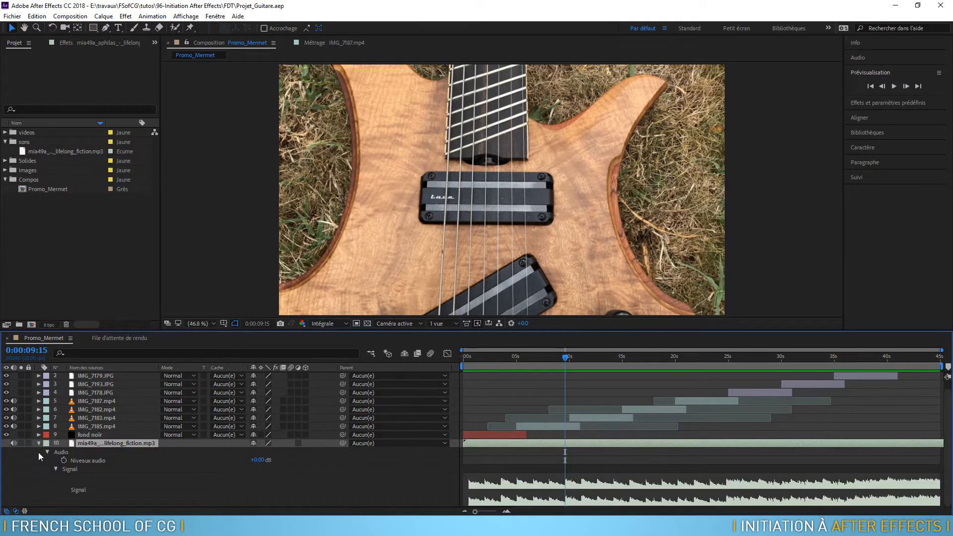
{"action": "left_click", "coordinate": [591, 494]}
{"action": "left_click", "coordinate": [93, 427]}
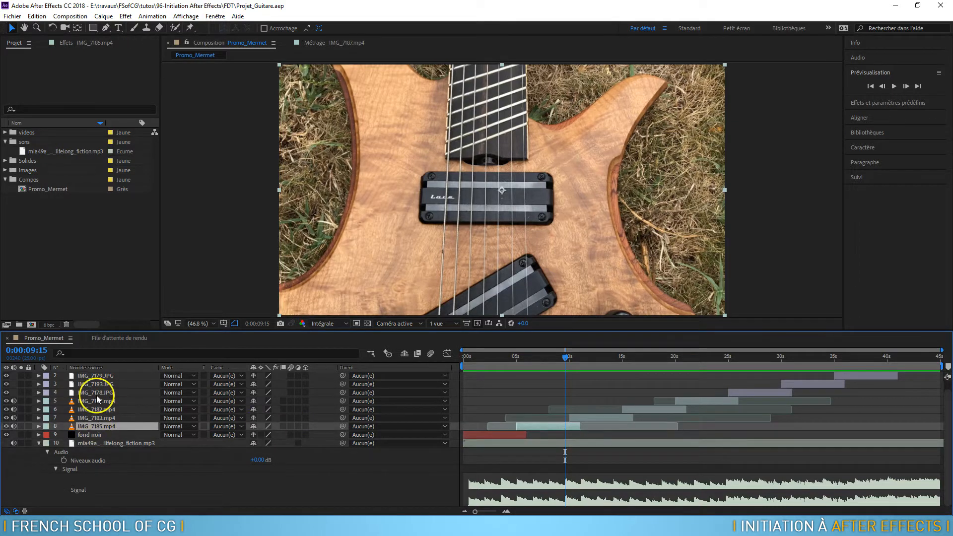
{"action": "left_click", "coordinate": [96, 393]}
{"action": "left_click", "coordinate": [99, 434]}
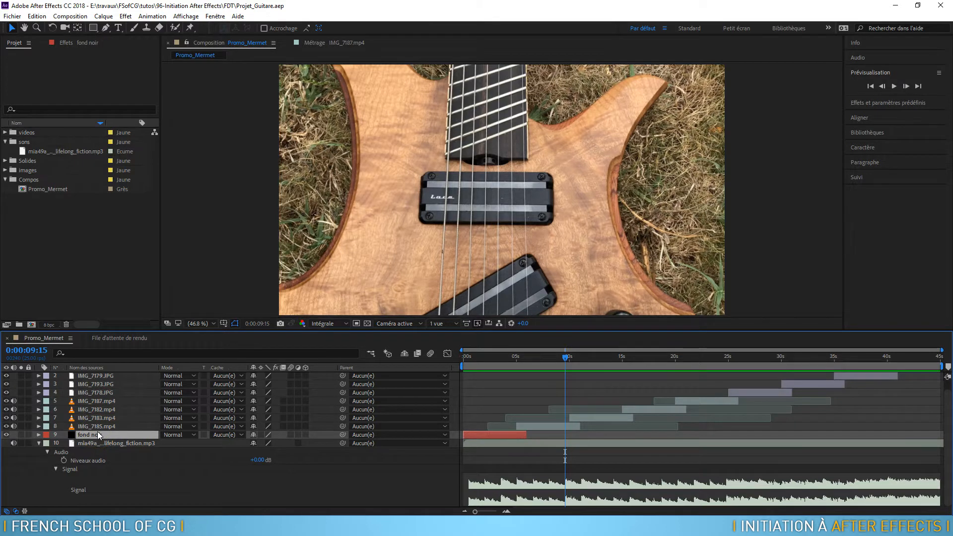
Go to 0:00:05:00 and examine where the IMG_7185.mp4 layer overlaps the first fond noir layer
{"action": "left_click_drag", "start_coordinate": [564, 360], "coordinate": [516, 364]}
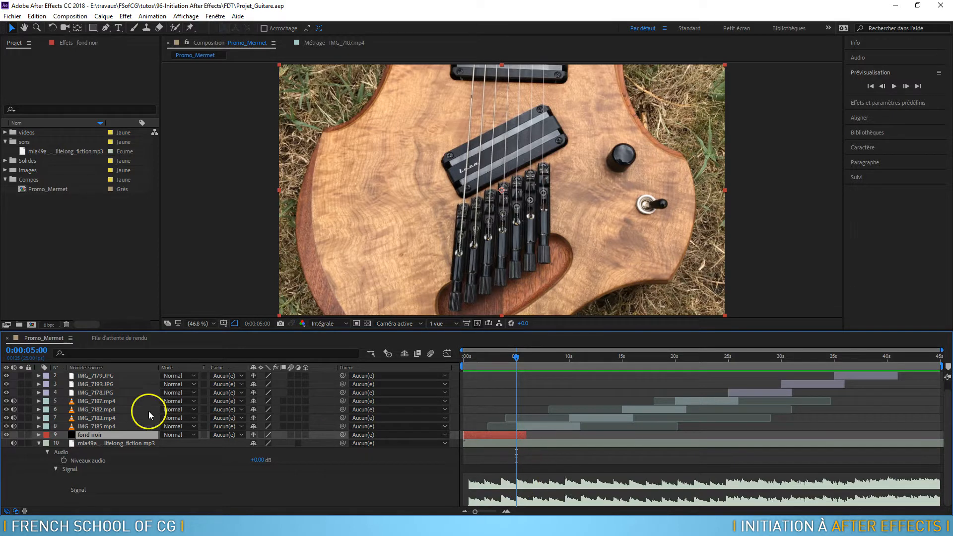
{"action": "left_click", "coordinate": [108, 425]}
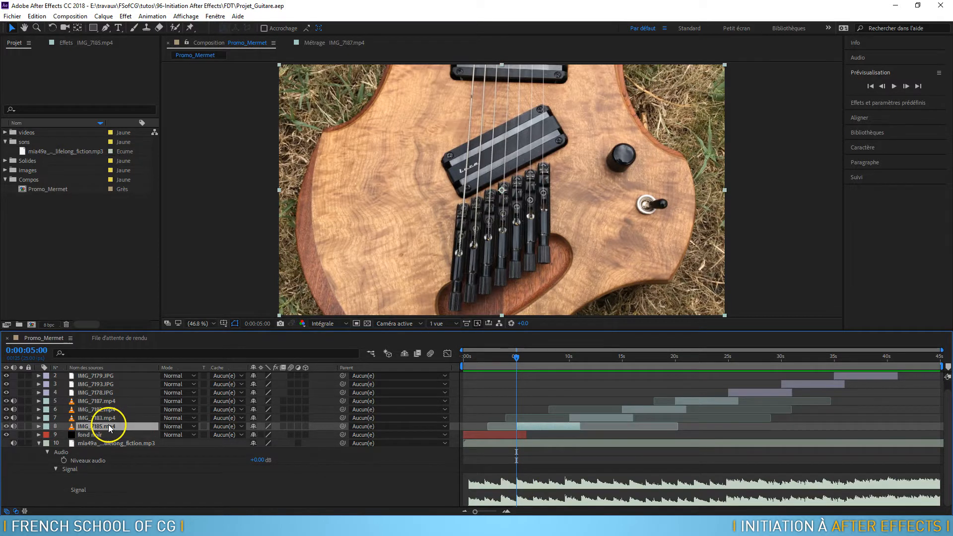
{"action": "left_click", "coordinate": [95, 436]}
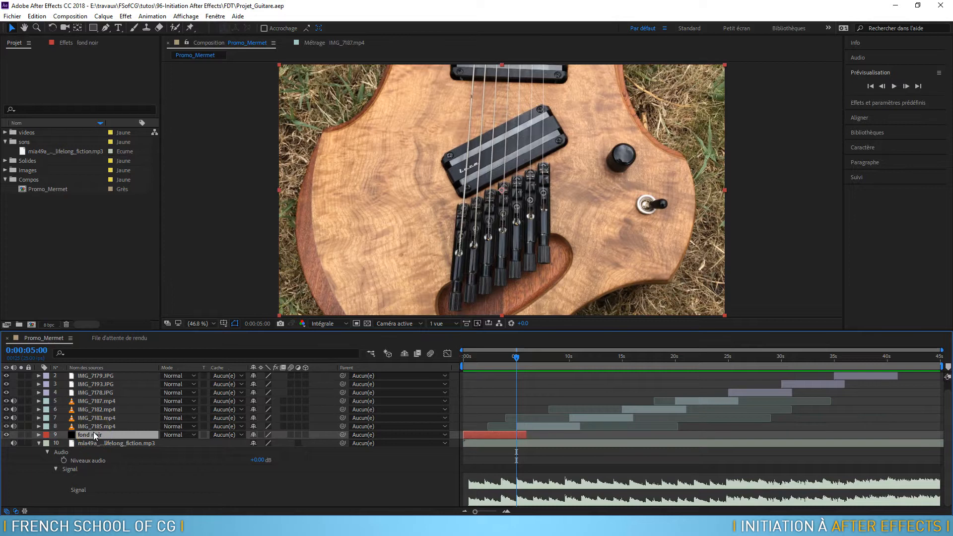
{"action": "left_click", "coordinate": [97, 426]}
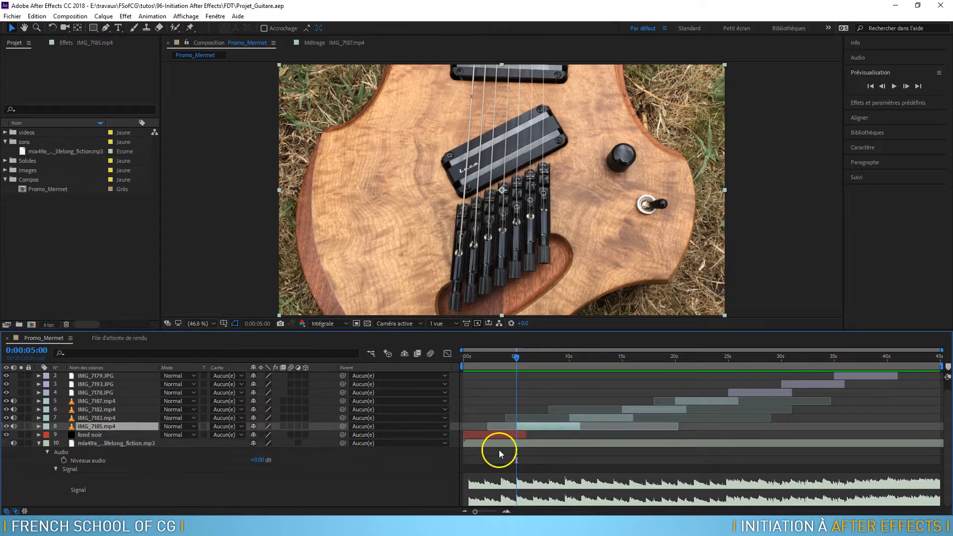
{"action": "left_click_drag", "start_coordinate": [508, 438], "coordinate": [516, 428]}
Expand the Transformer properties of the IMG_7185.mp4 layer and go through anchor point, position, scale, rotation and opacity
{"action": "left_click", "coordinate": [38, 426]}
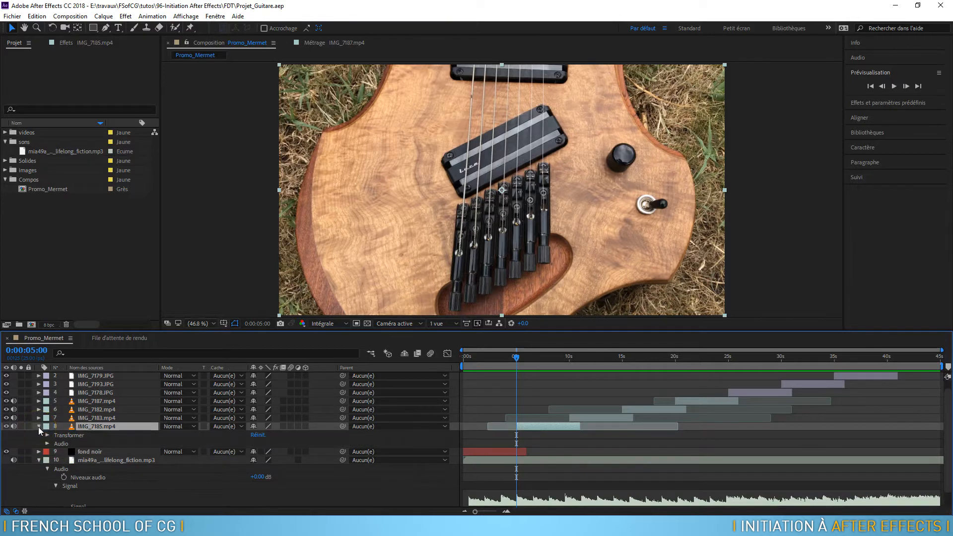
{"action": "left_click", "coordinate": [64, 434]}
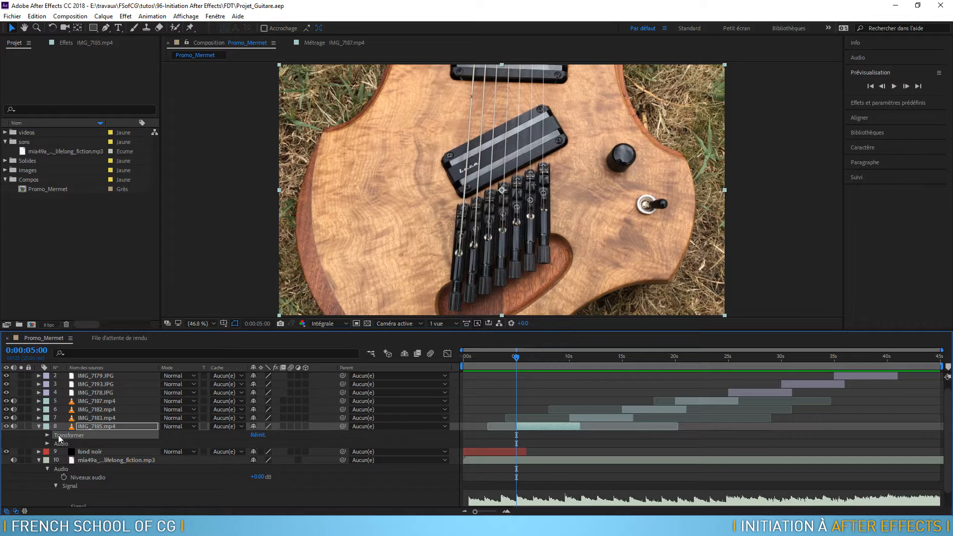
{"action": "left_click", "coordinate": [47, 436]}
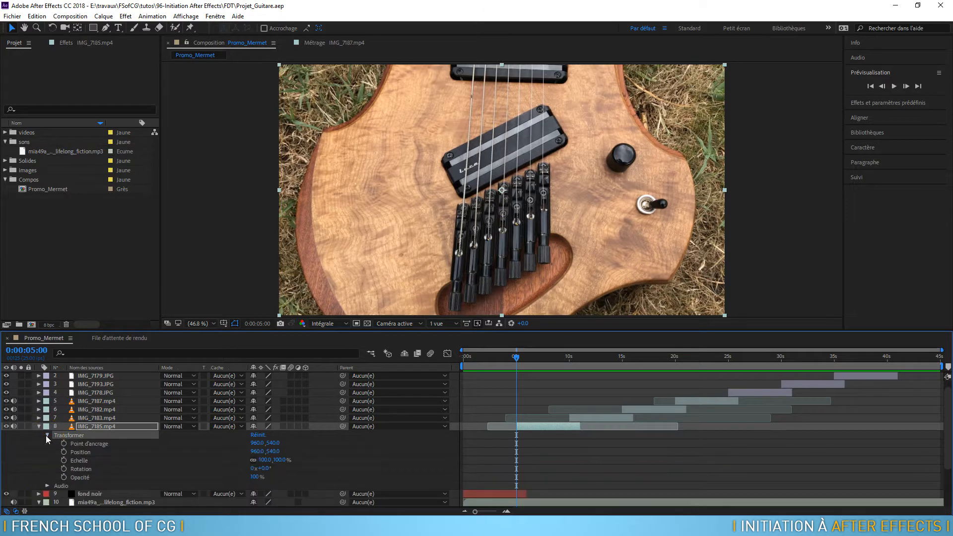
{"action": "left_click", "coordinate": [78, 445]}
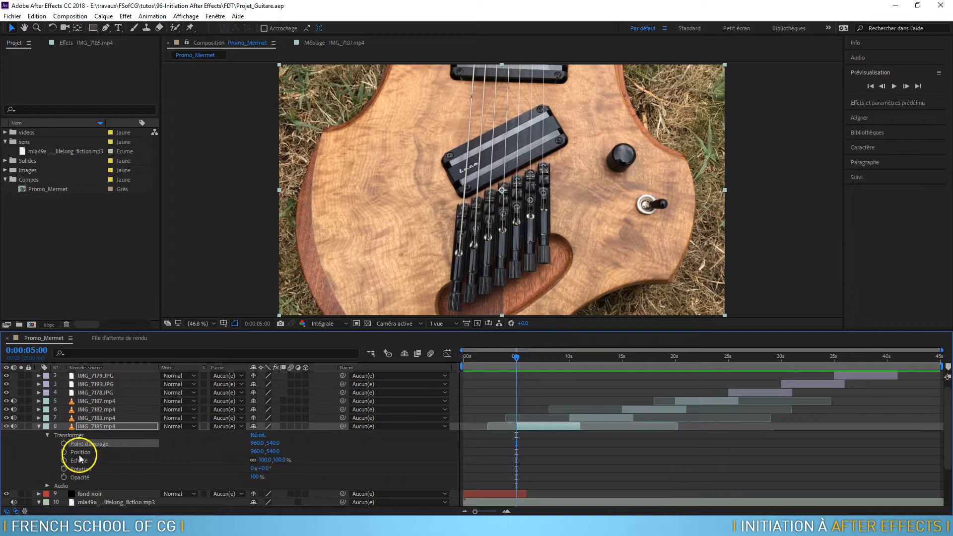
{"action": "left_click", "coordinate": [80, 453]}
{"action": "left_click", "coordinate": [79, 460]}
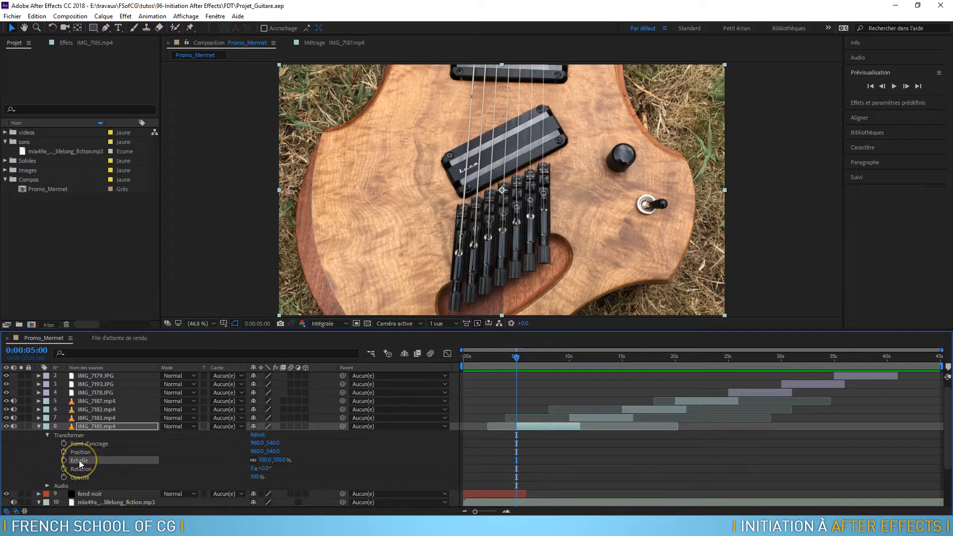
{"action": "left_click", "coordinate": [81, 469]}
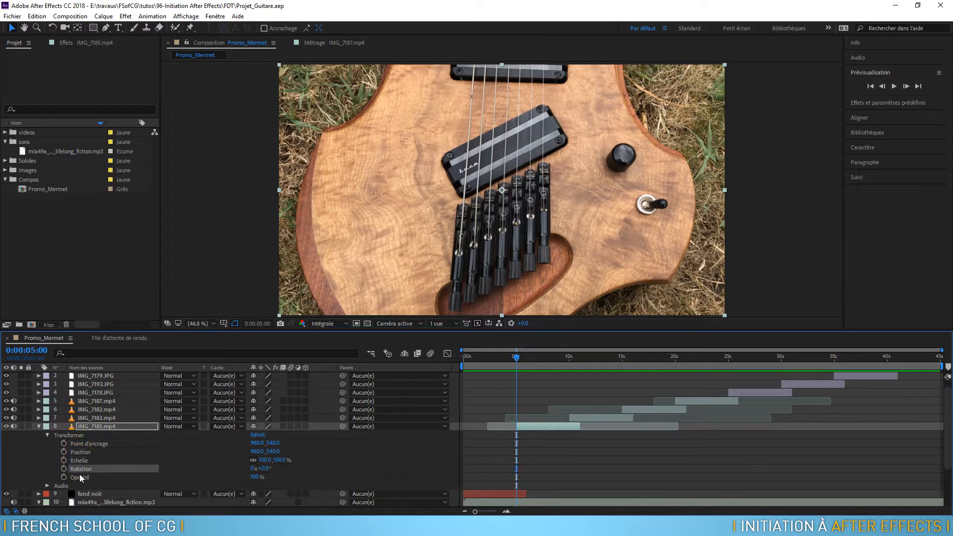
{"action": "left_click", "coordinate": [79, 478]}
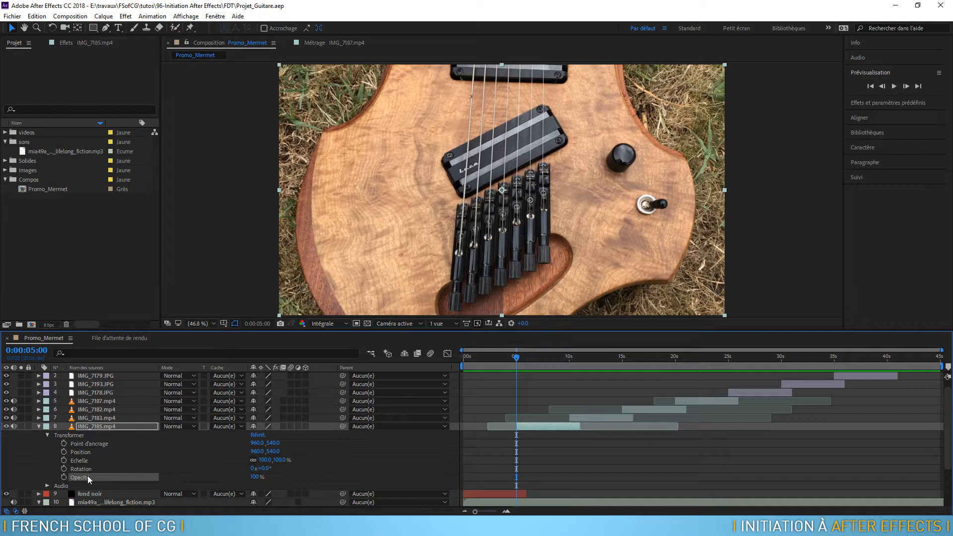
Try out opacity changes on the IMG_7185.mp4 layer and bring the value back to 100%
{"action": "left_click", "coordinate": [254, 477]}
{"action": "left_click", "coordinate": [233, 478]}
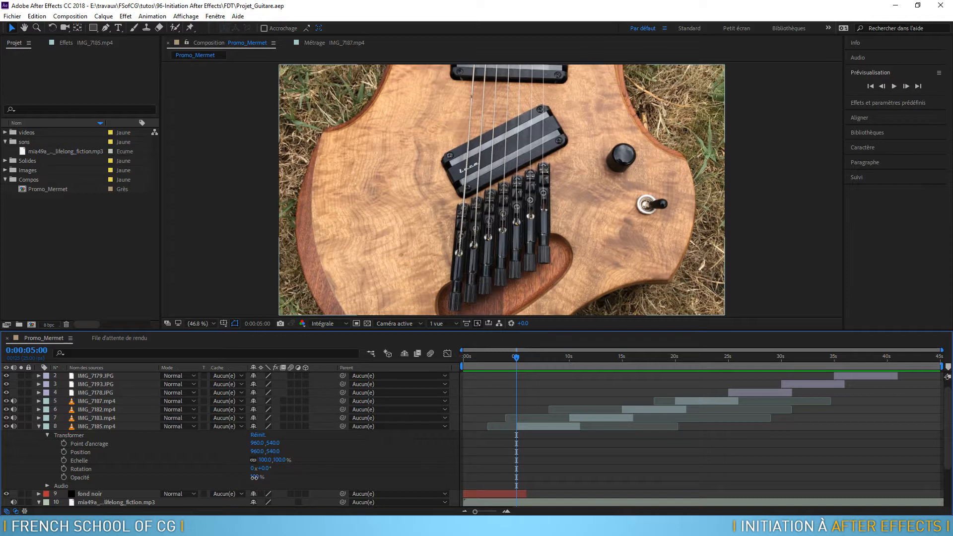
{"action": "left_click_drag", "start_coordinate": [254, 477], "coordinate": [289, 475]}
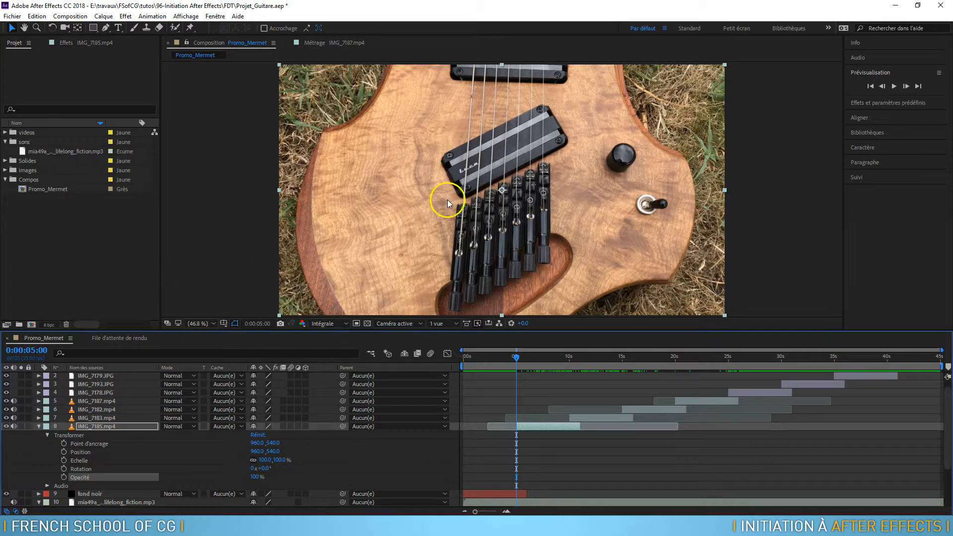
Create a new composition named base animation with a duration of 0:00:10:00 and file it in the Compos folder
{"action": "left_click", "coordinate": [70, 17]}
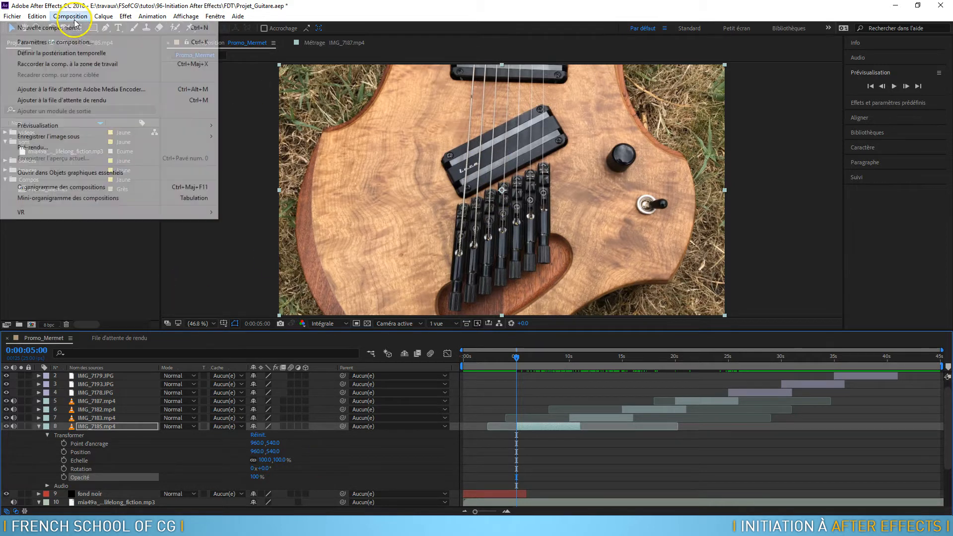
{"action": "left_click", "coordinate": [75, 29]}
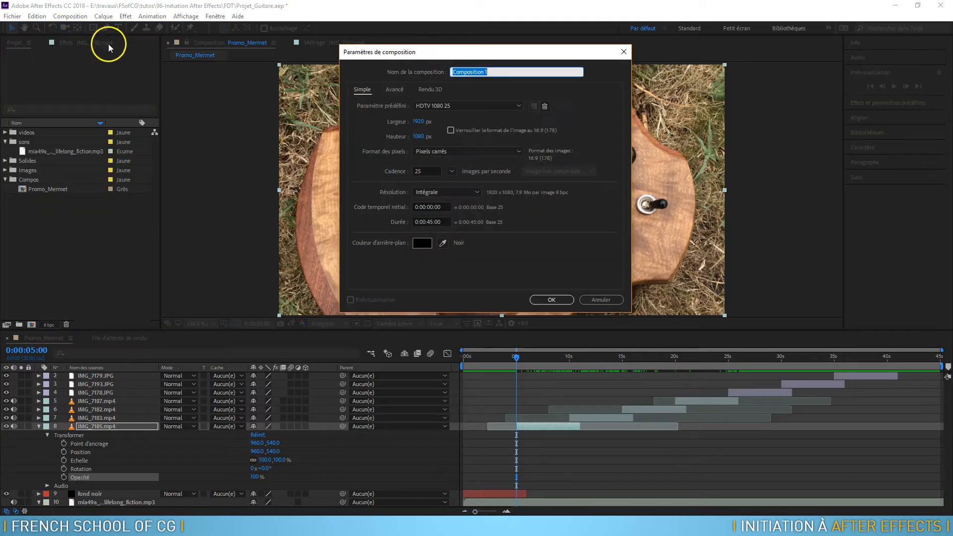
{"action": "type", "text": "ba"}
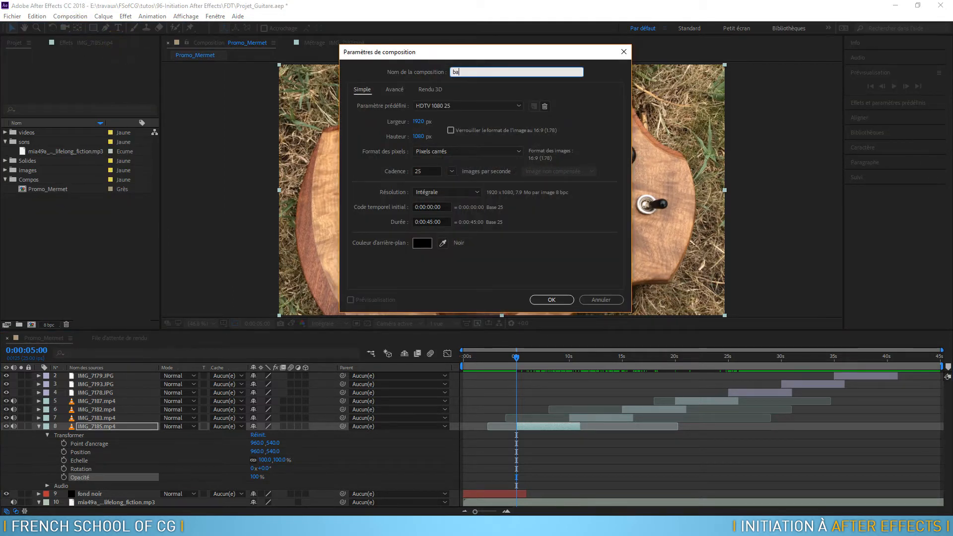
{"action": "type", "text": "se animlation"}
{"action": "left_click", "coordinate": [478, 72]}
{"action": "key", "text": "BackSpace"}
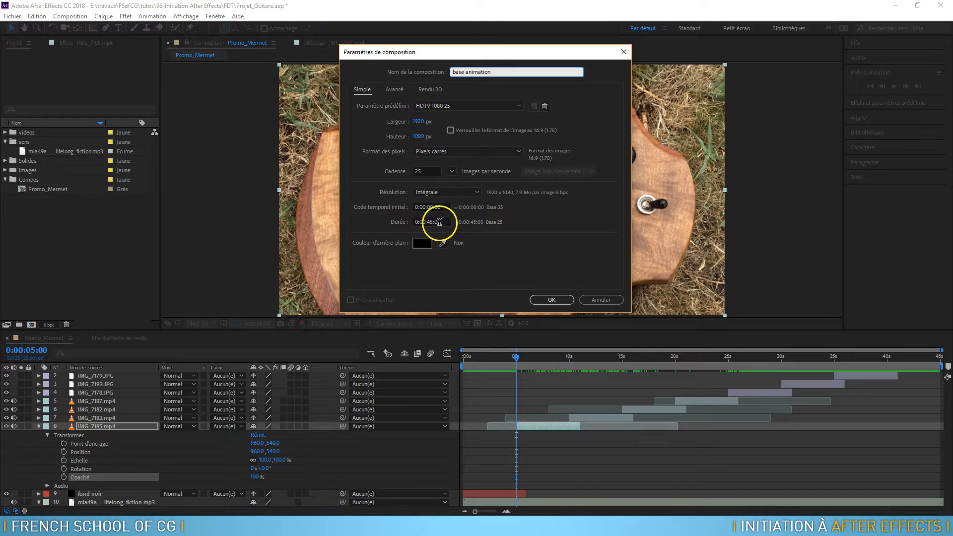
{"action": "left_click", "coordinate": [430, 222]}
{"action": "double_click", "coordinate": [430, 222]}
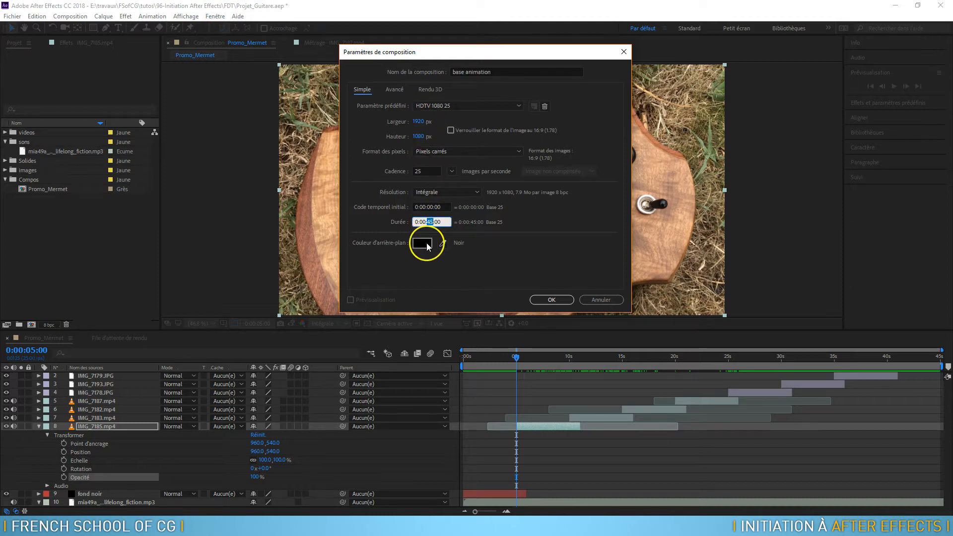
{"action": "type", "text": "10"}
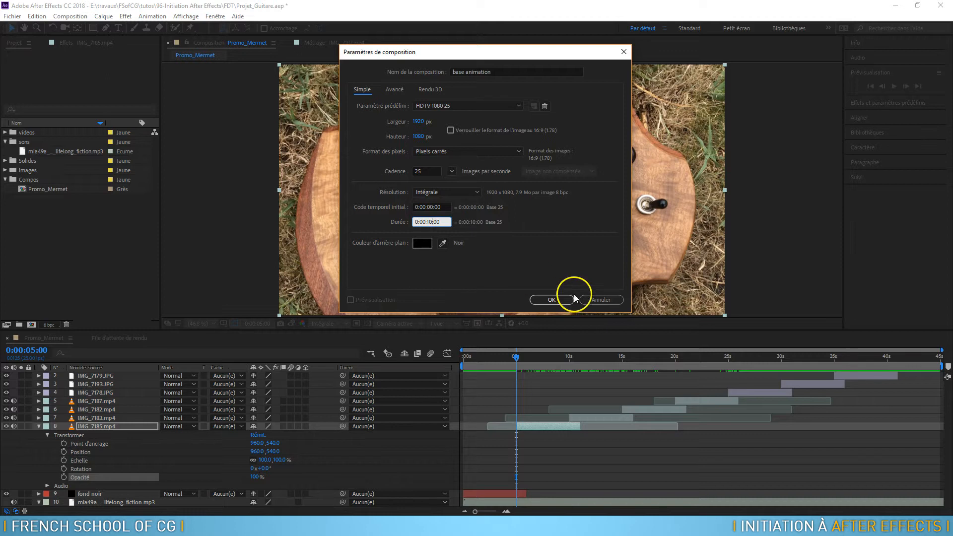
{"action": "left_click", "coordinate": [552, 300]}
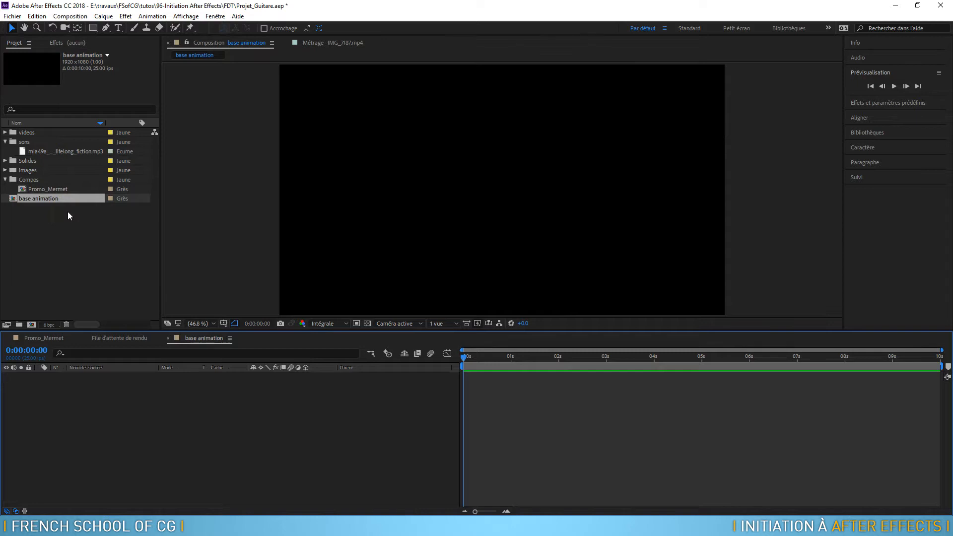
{"action": "left_click_drag", "start_coordinate": [15, 203], "coordinate": [23, 183]}
{"action": "left_click", "coordinate": [128, 351]}
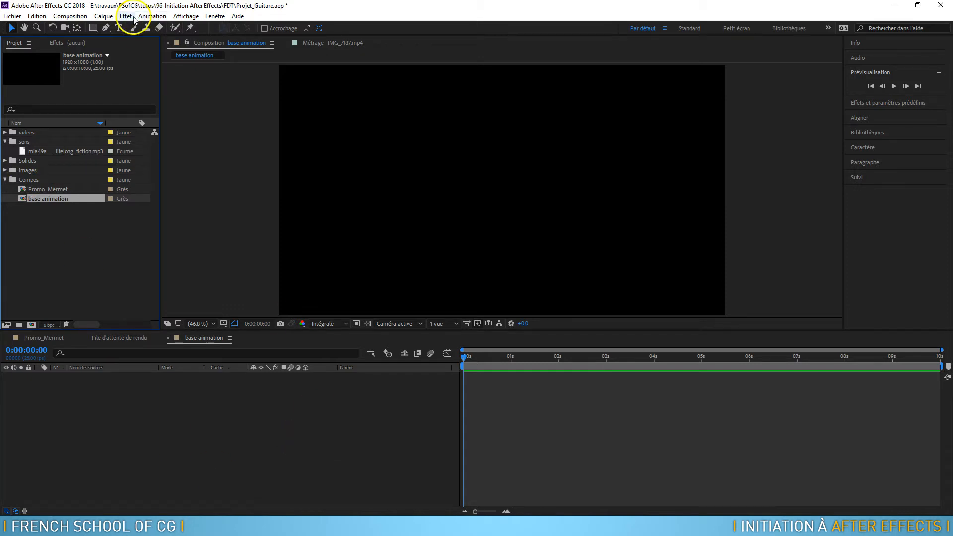
{"action": "left_click", "coordinate": [109, 20]}
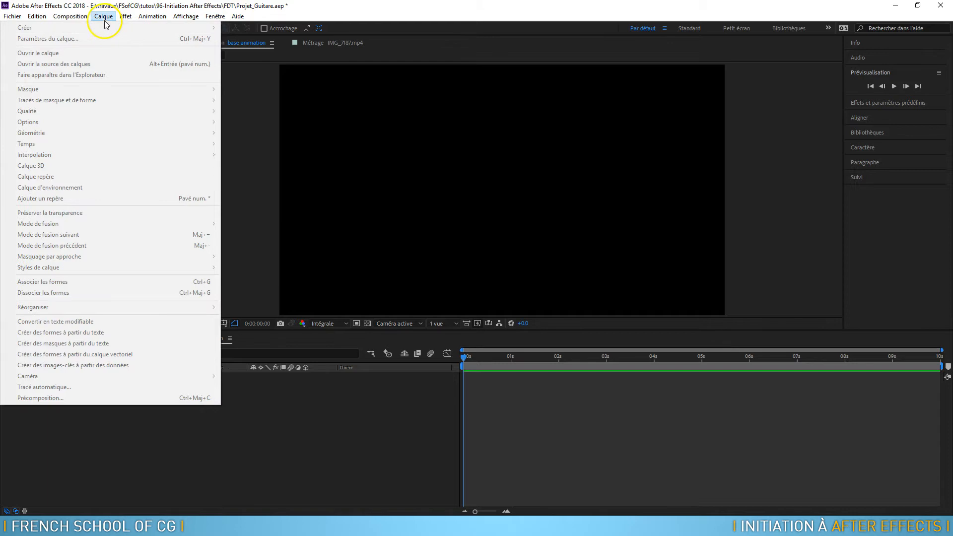
{"action": "mouse_move", "coordinate": [123, 24]}
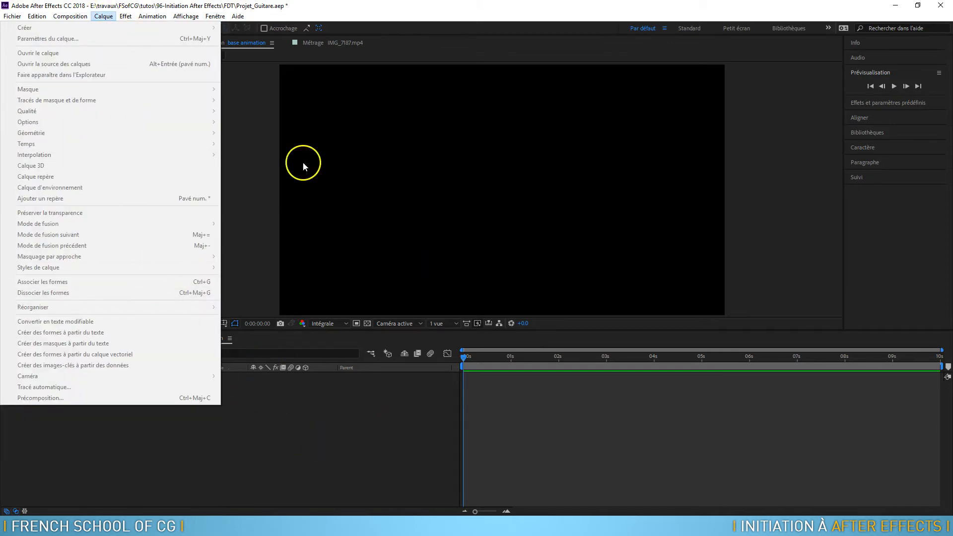
{"action": "left_click", "coordinate": [252, 133]}
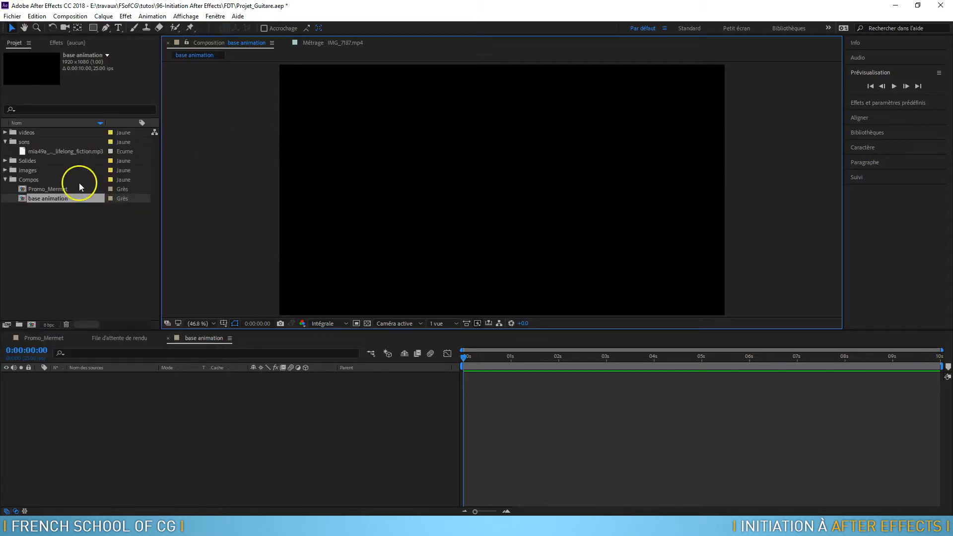
{"action": "left_click", "coordinate": [46, 199]}
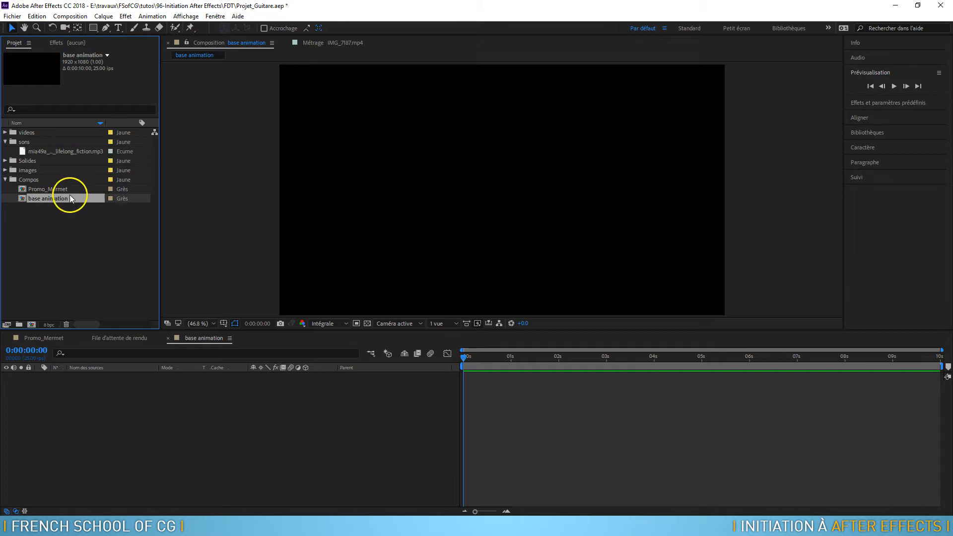
{"action": "left_click", "coordinate": [504, 174]}
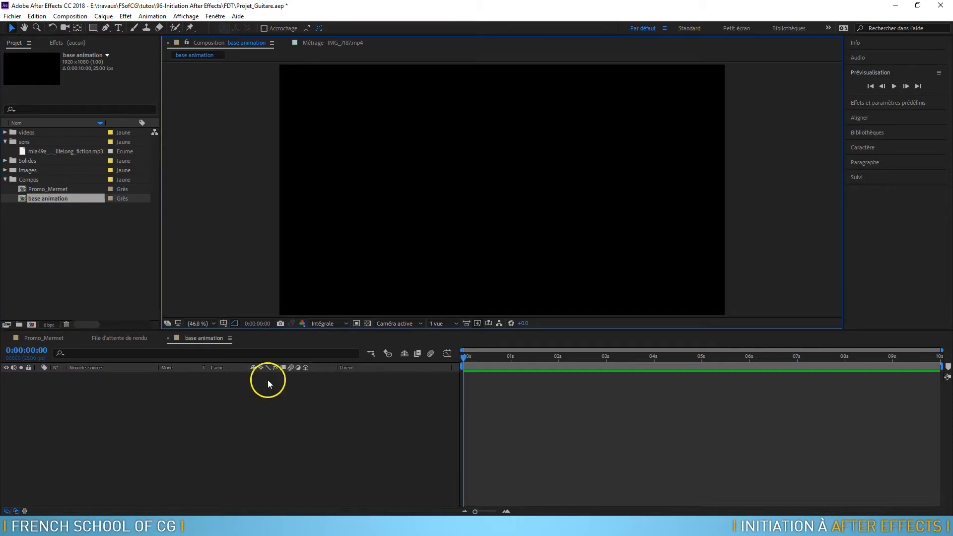
Define a new solid layer named carre, 200 px wide and 200 px high, in the base animation composition
{"action": "left_click", "coordinate": [228, 418]}
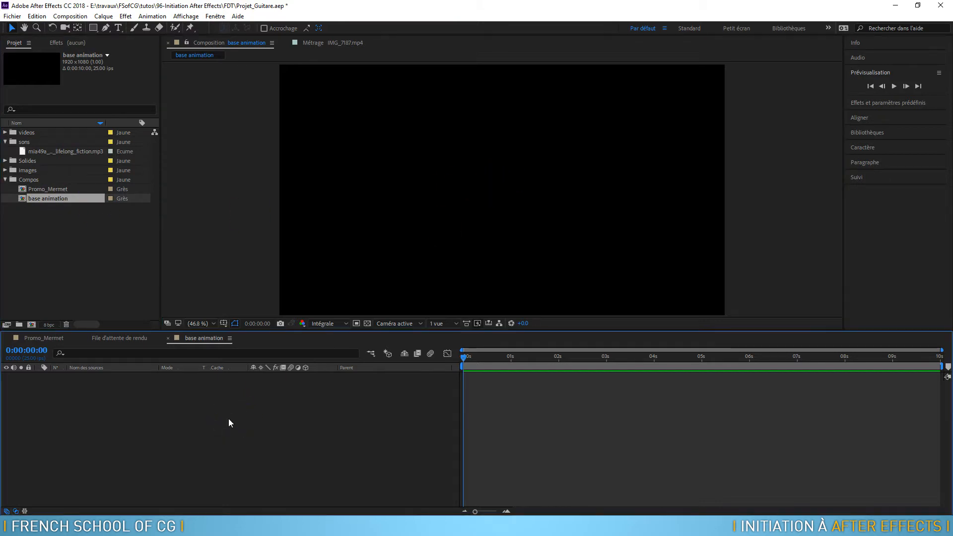
{"action": "left_click", "coordinate": [103, 16]}
{"action": "mouse_move", "coordinate": [112, 29]}
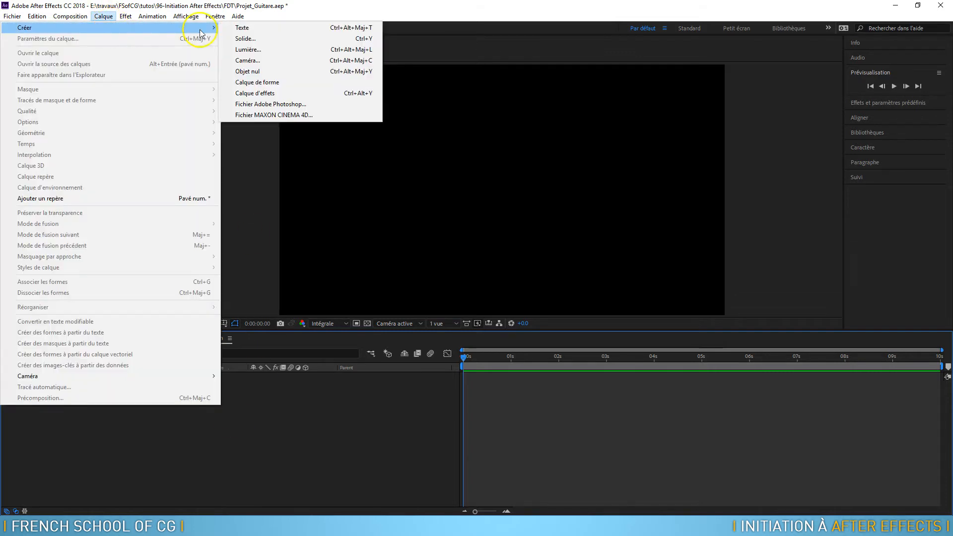
{"action": "left_click", "coordinate": [263, 39]}
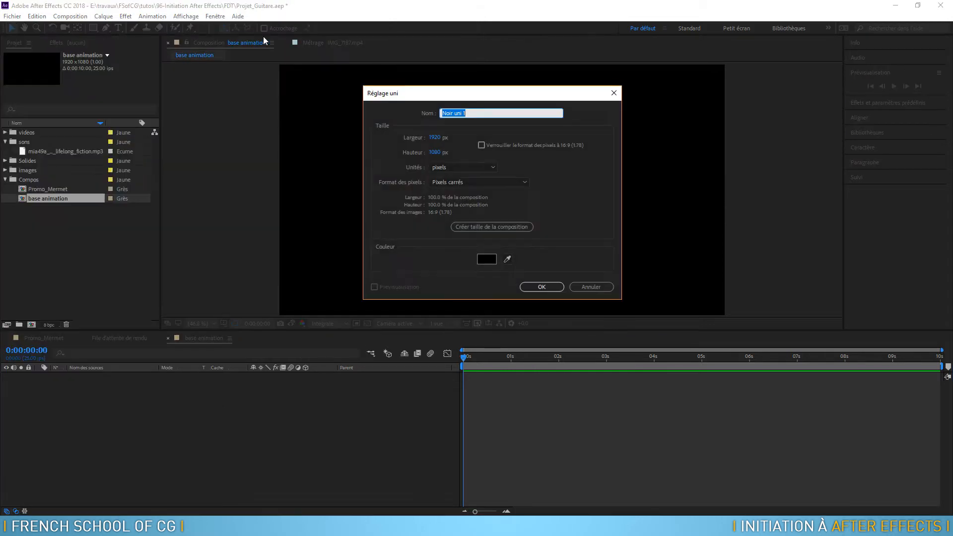
{"action": "type", "text": "carre"}
{"action": "left_click", "coordinate": [436, 137]}
{"action": "type", "text": "200"}
{"action": "key", "text": "Tab"}
{"action": "type", "text": "200"}
{"action": "key", "text": "Tab"}
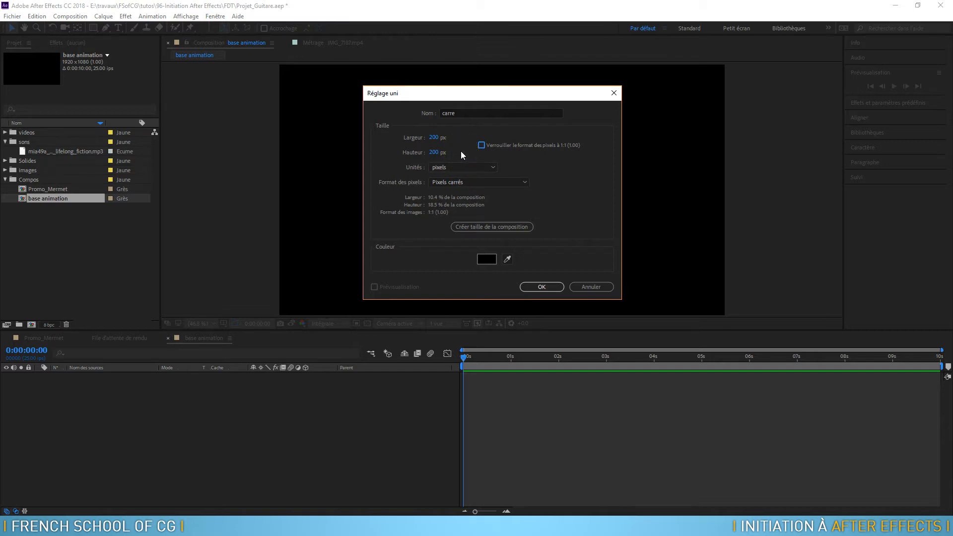
Give the new carre solid a pure red color, FF0000, and create the layer
{"action": "left_click", "coordinate": [488, 259]}
{"action": "left_click_drag", "start_coordinate": [502, 233], "coordinate": [552, 145]}
{"action": "left_click", "coordinate": [629, 156]}
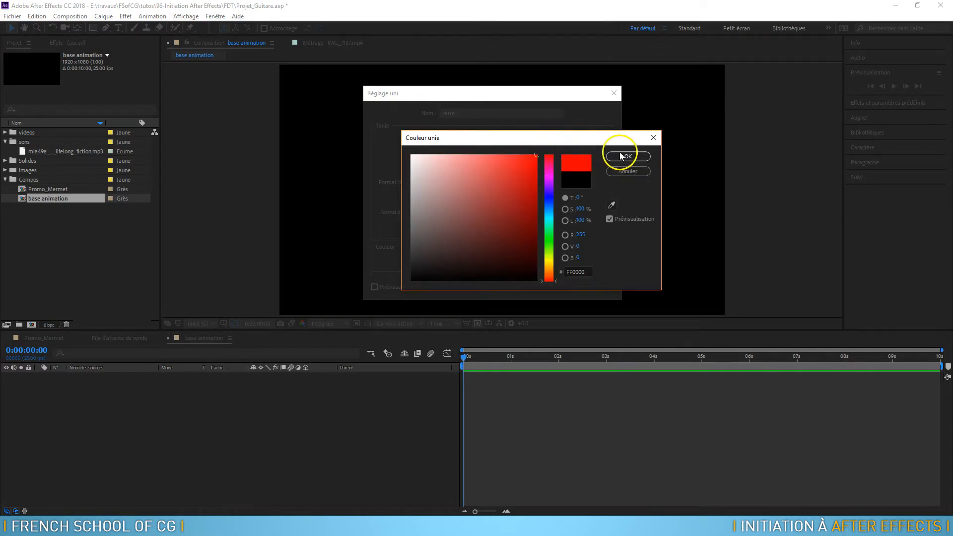
{"action": "left_click", "coordinate": [543, 287]}
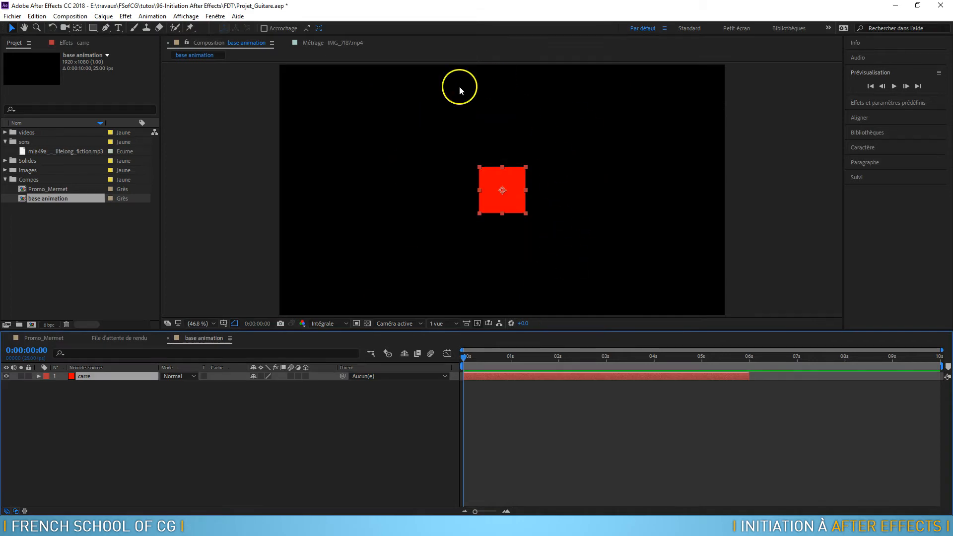
Extend the carre layer's duration to the end of the composition at 10 s
{"action": "left_click_drag", "start_coordinate": [463, 357], "coordinate": [941, 377]}
{"action": "left_click", "coordinate": [750, 376]}
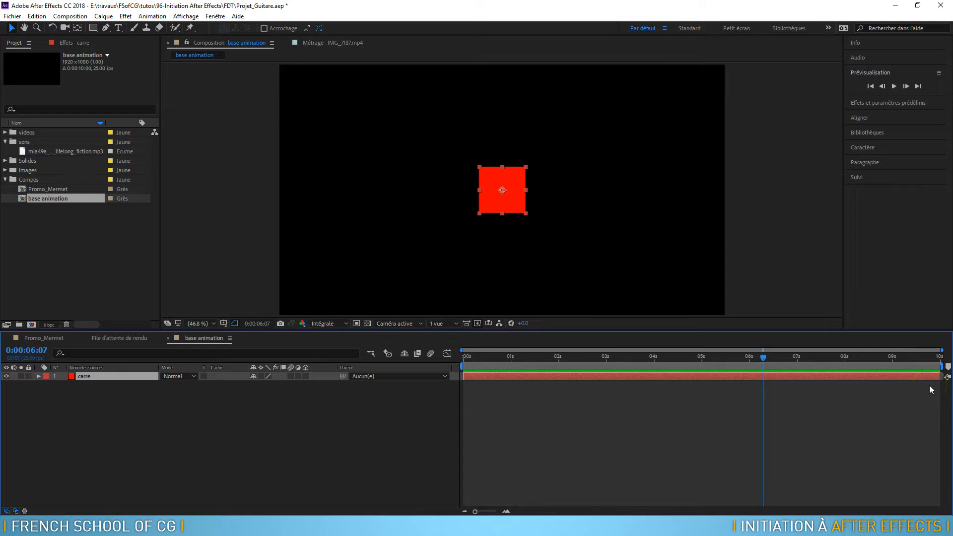
{"action": "left_click", "coordinate": [736, 392]}
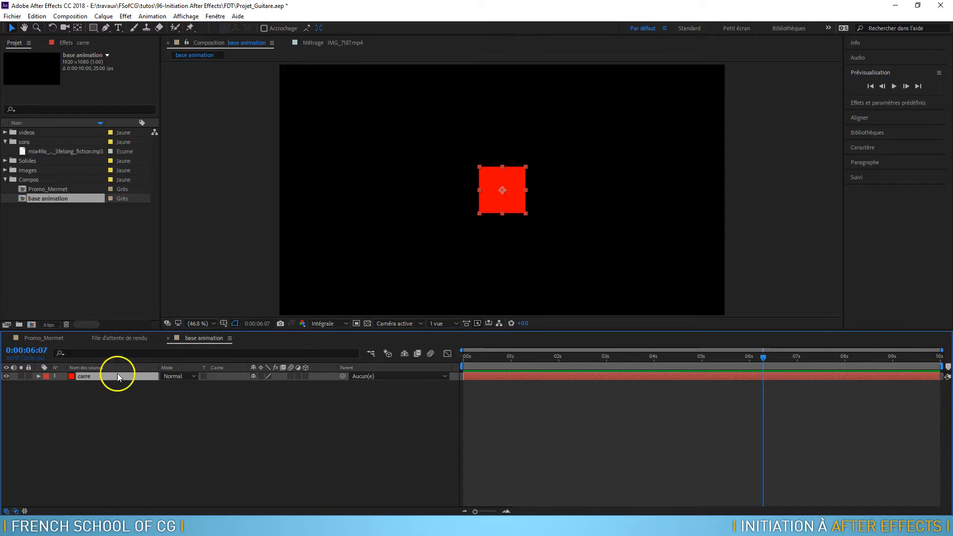
Expand the Transformer properties of the carre layer and go to 0:00:01:18
{"action": "left_click", "coordinate": [39, 376]}
{"action": "left_click", "coordinate": [46, 385]}
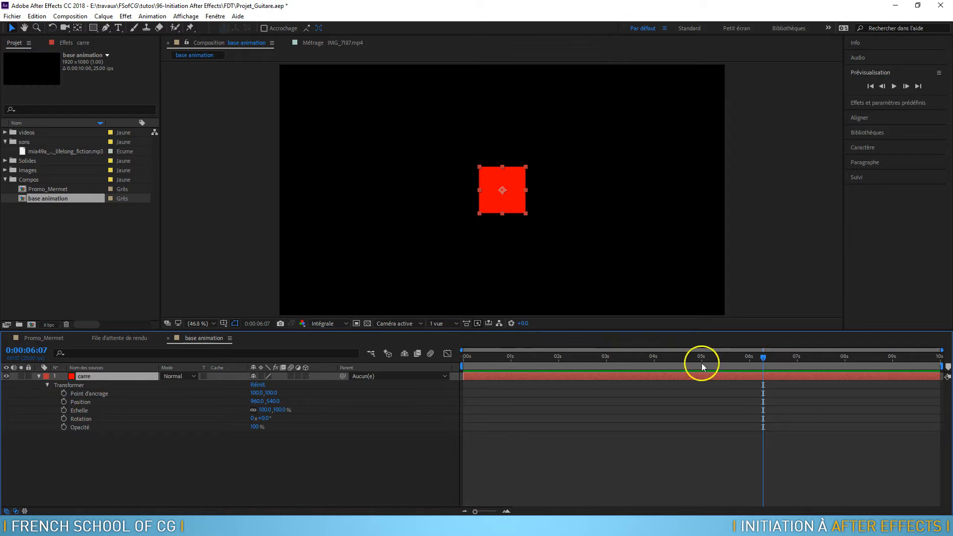
{"action": "left_click_drag", "start_coordinate": [765, 358], "coordinate": [545, 357]}
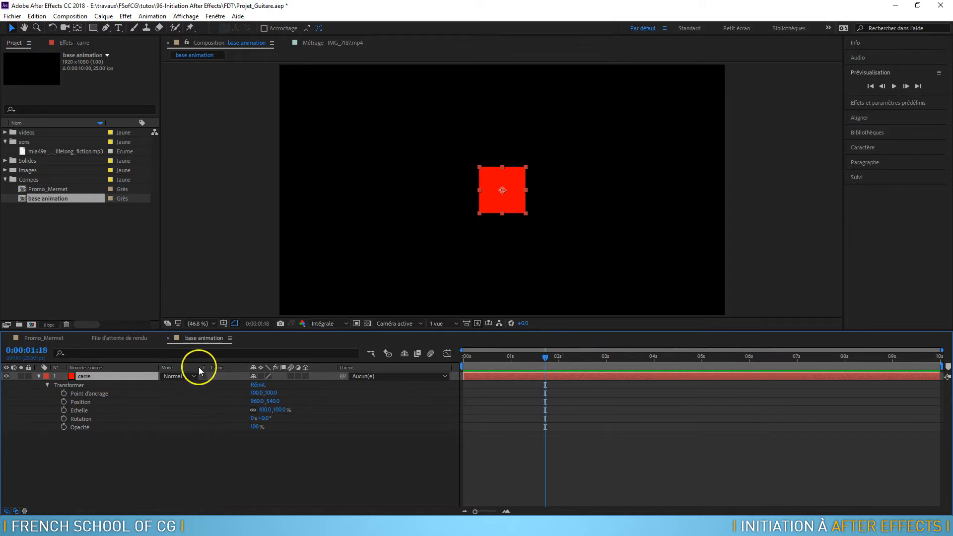
Try out shifting the carre layer's anchor point horizontally to the square's left edge, and reset the transform
{"action": "left_click", "coordinate": [95, 394]}
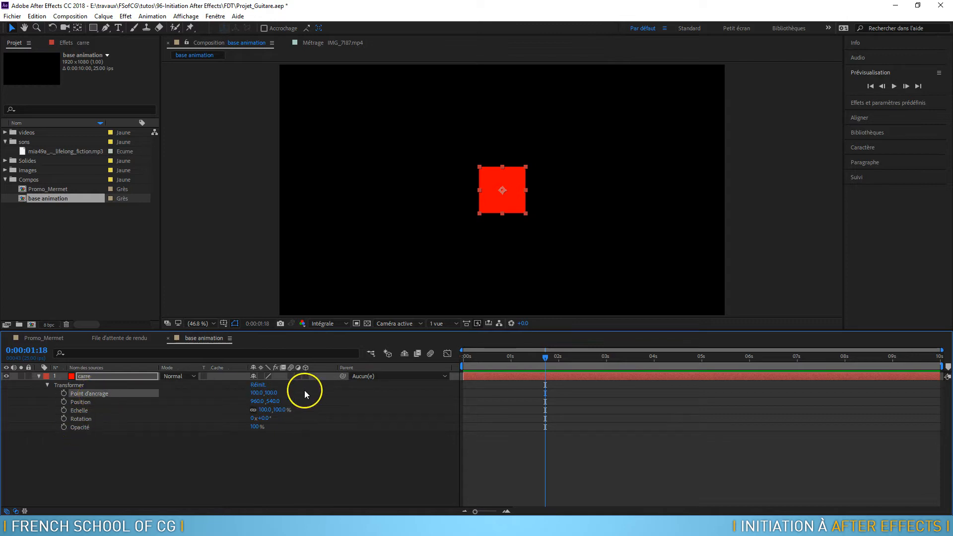
{"action": "scroll", "coordinate": [511, 200], "scroll_direction": "up", "scroll_amount": 3}
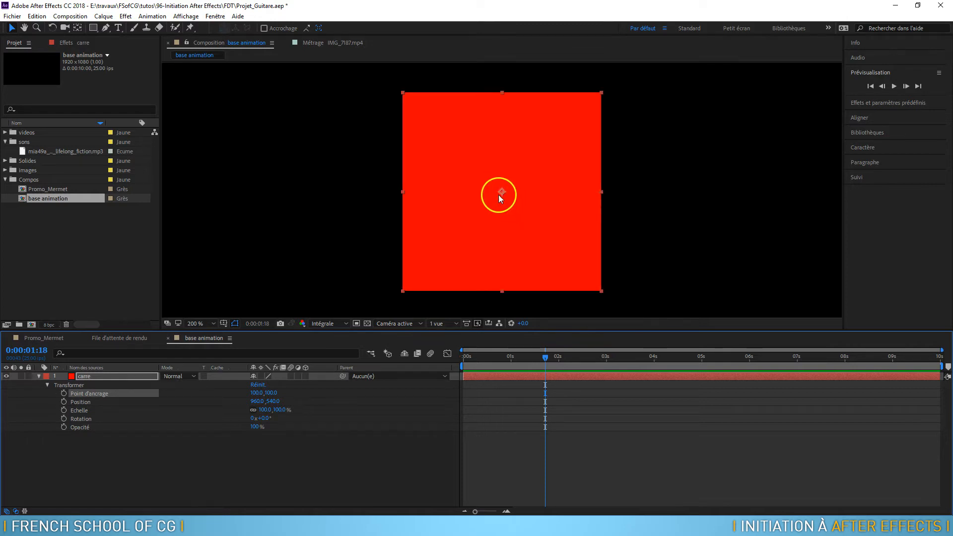
{"action": "scroll", "coordinate": [501, 195], "scroll_direction": "down", "scroll_amount": 4}
{"action": "scroll", "coordinate": [502, 194], "scroll_direction": "up", "scroll_amount": 3}
{"action": "left_click_drag", "start_coordinate": [264, 392], "coordinate": [206, 387]}
{"action": "left_click", "coordinate": [254, 392]}
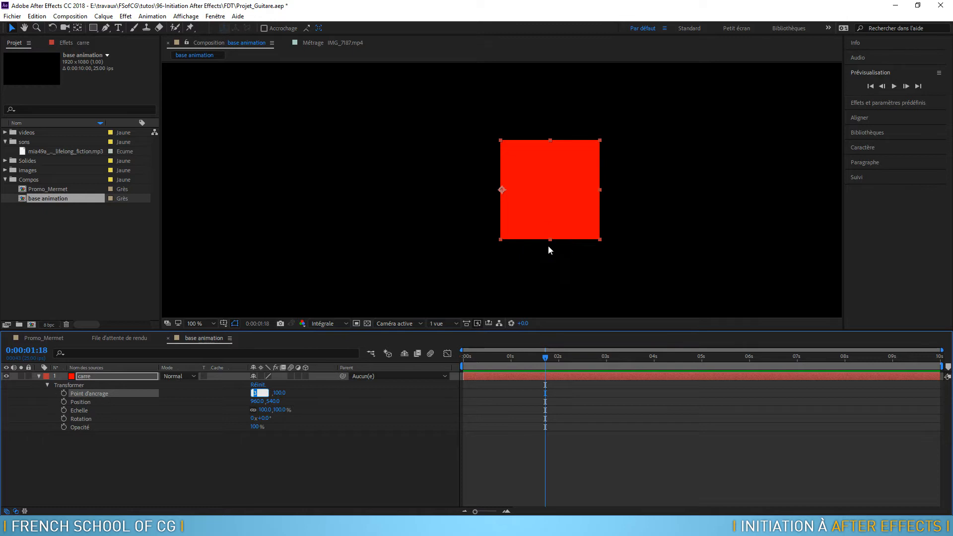
{"action": "left_click", "coordinate": [259, 384]}
Try out moving the carre layer to a position of about 1405, 150, and reset the transform
{"action": "left_click", "coordinate": [86, 402]}
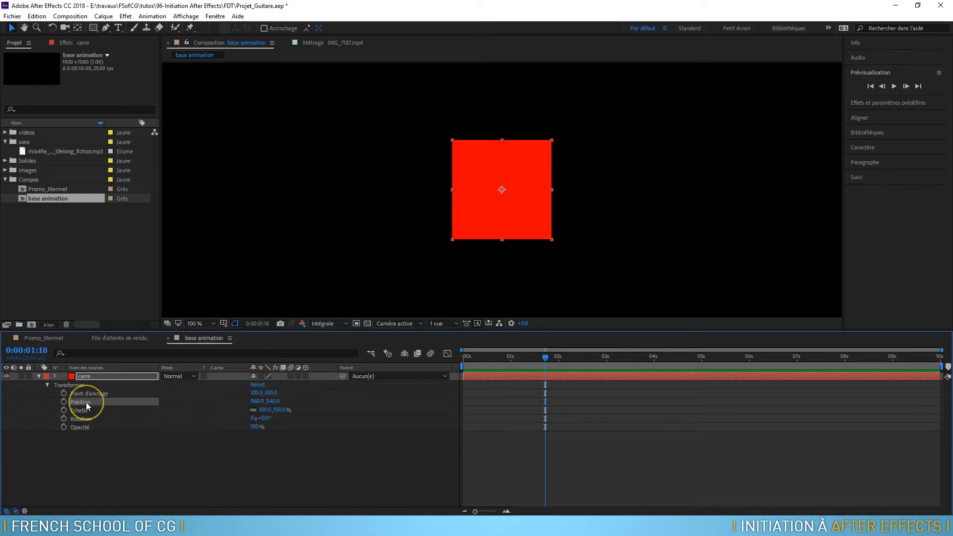
{"action": "key", "text": "comma"}
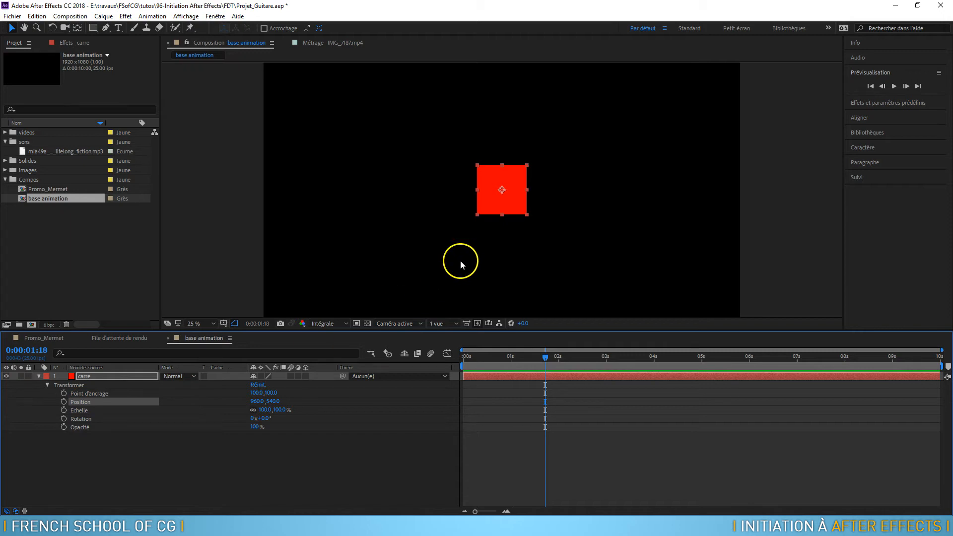
{"action": "key", "text": "comma"}
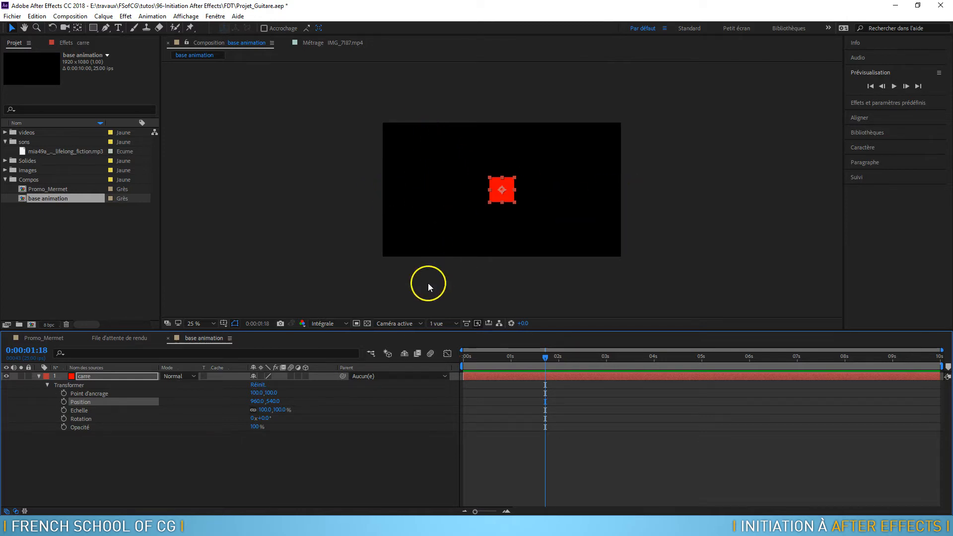
{"action": "left_click_drag", "start_coordinate": [253, 403], "coordinate": [493, 419]}
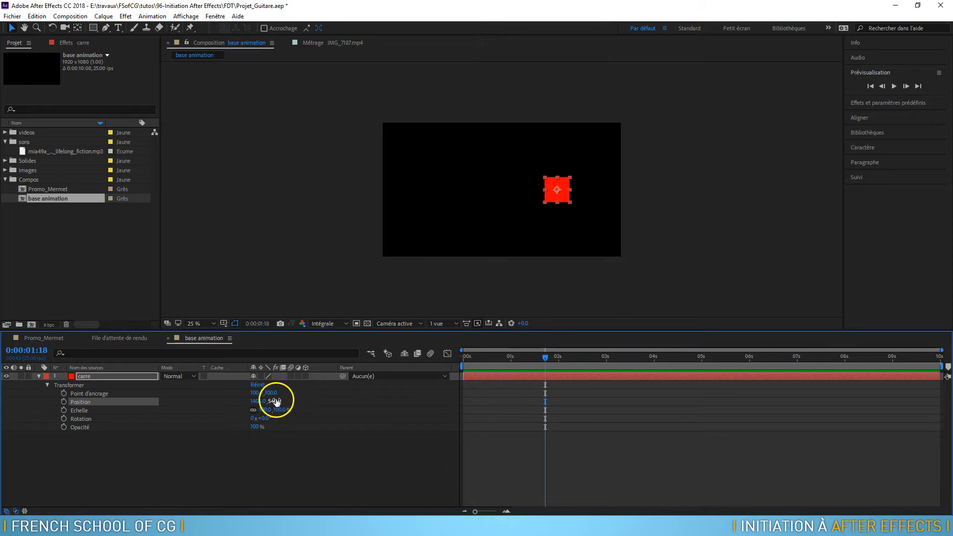
{"action": "left_click_drag", "start_coordinate": [277, 402], "coordinate": [72, 411]}
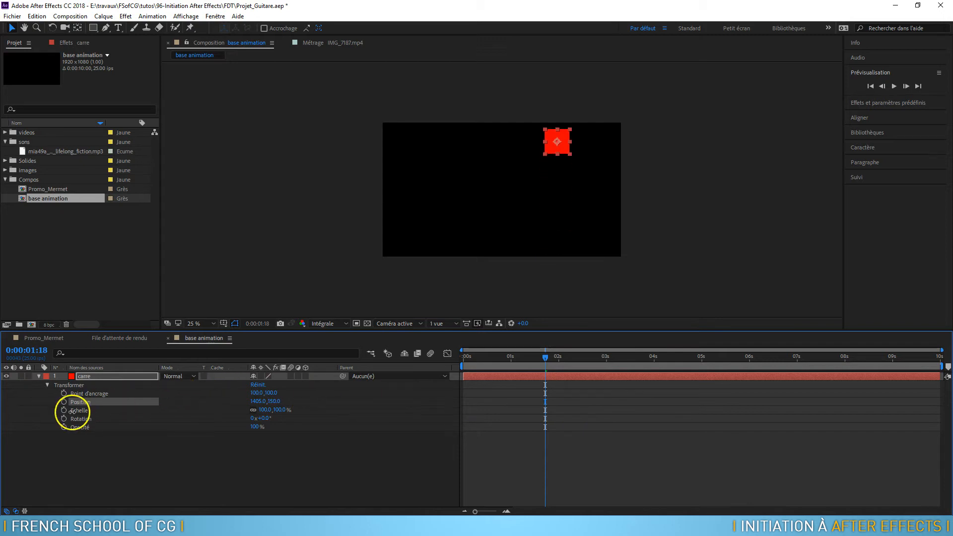
{"action": "left_click", "coordinate": [261, 385]}
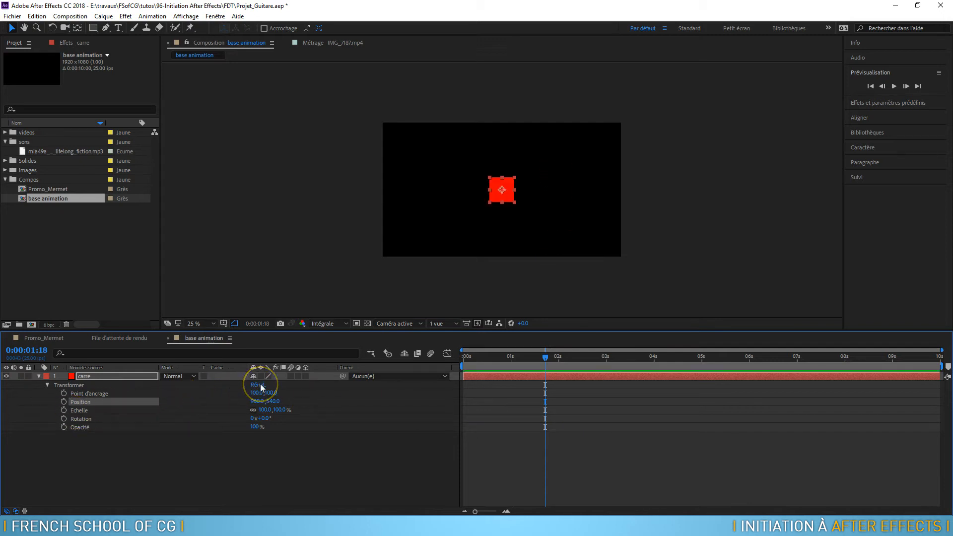
Try out scaling the carre layer proportionally to about 86%, and reset the transform
{"action": "left_click", "coordinate": [85, 412]}
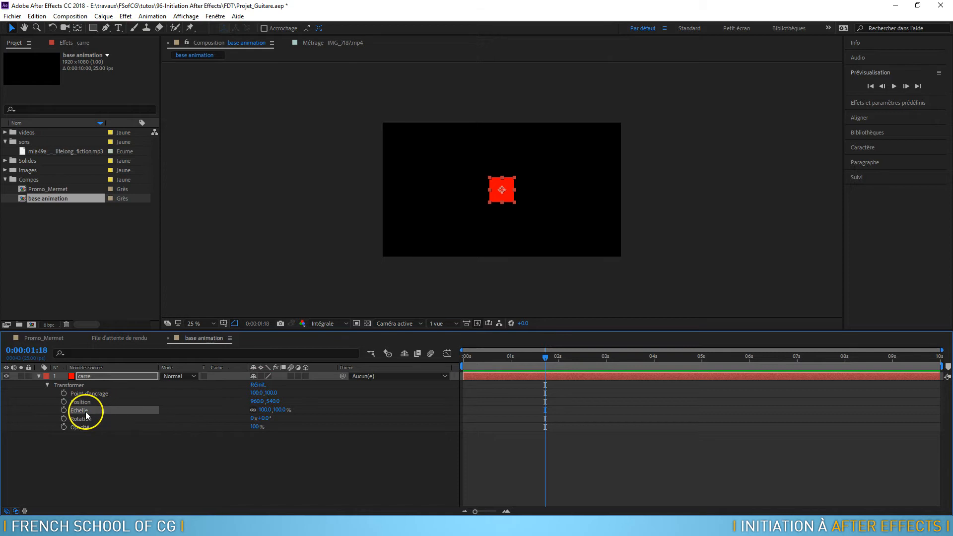
{"action": "mouse_move", "coordinate": [280, 410]}
{"action": "left_mouse_down"}
{"action": "mouse_move", "coordinate": [634, 438]}
{"action": "mouse_move", "coordinate": [287, 424]}
{"action": "left_mouse_up"}
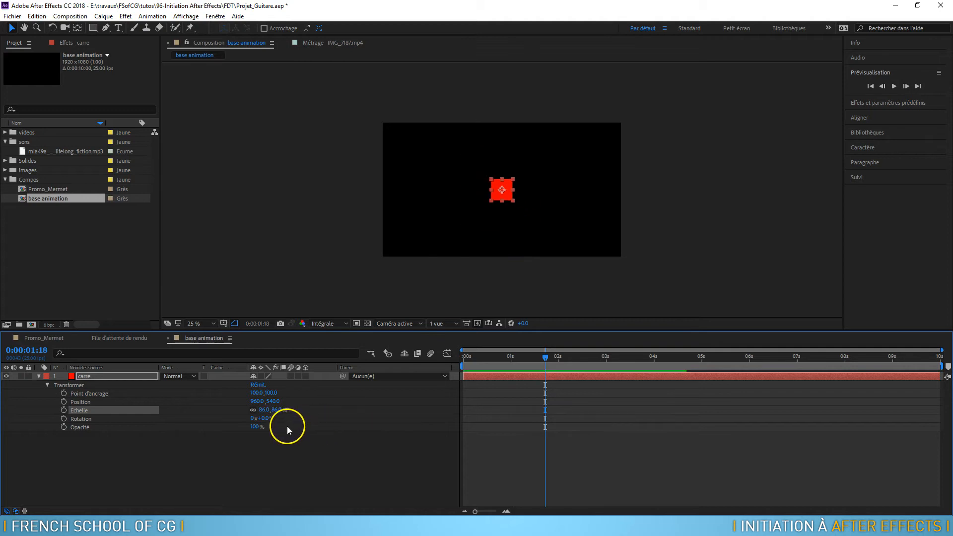
{"action": "left_click", "coordinate": [259, 386]}
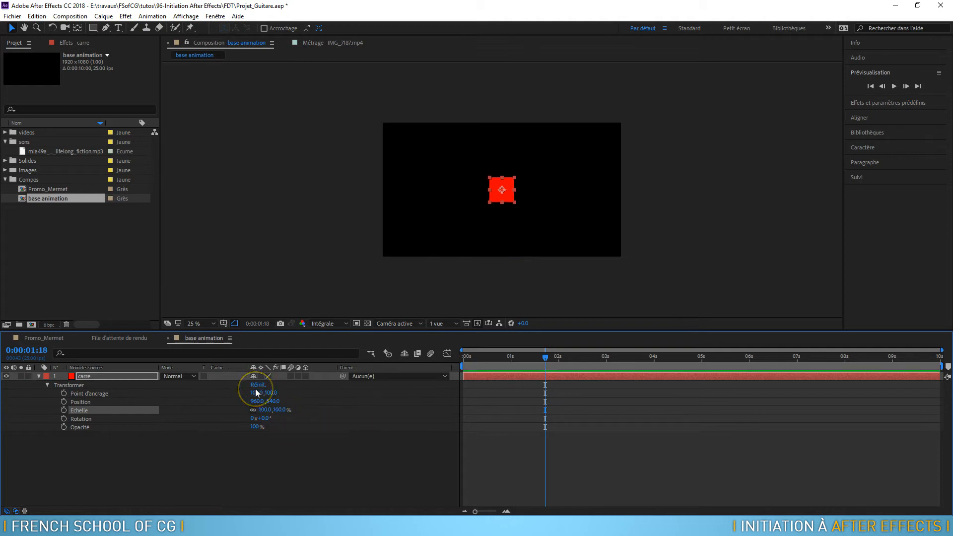
Unlink the carre layer's scale proportions, try stretching only its width to about 1000%, and reset the transform
{"action": "left_click", "coordinate": [257, 401]}
{"action": "left_click", "coordinate": [253, 410]}
{"action": "left_click_drag", "start_coordinate": [262, 410], "coordinate": [713, 409]}
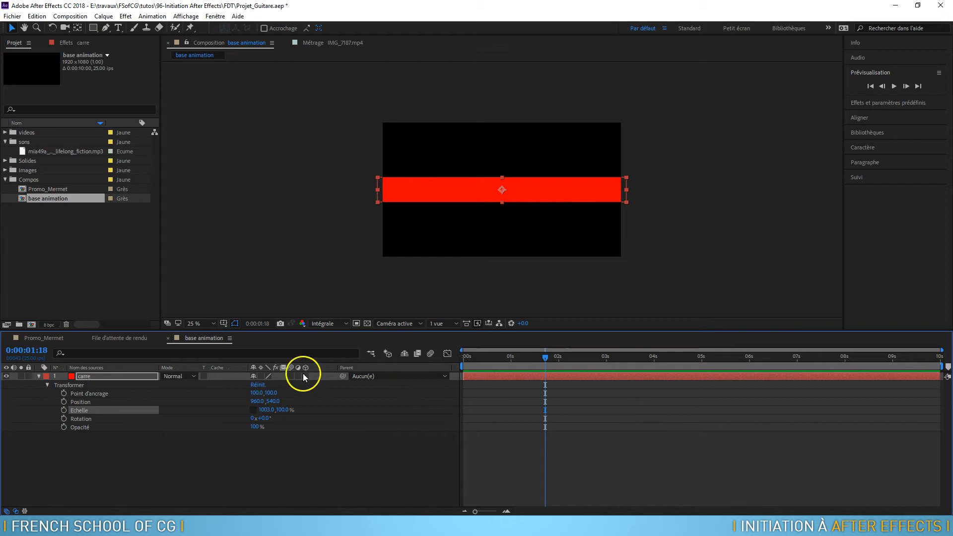
{"action": "left_click", "coordinate": [259, 386]}
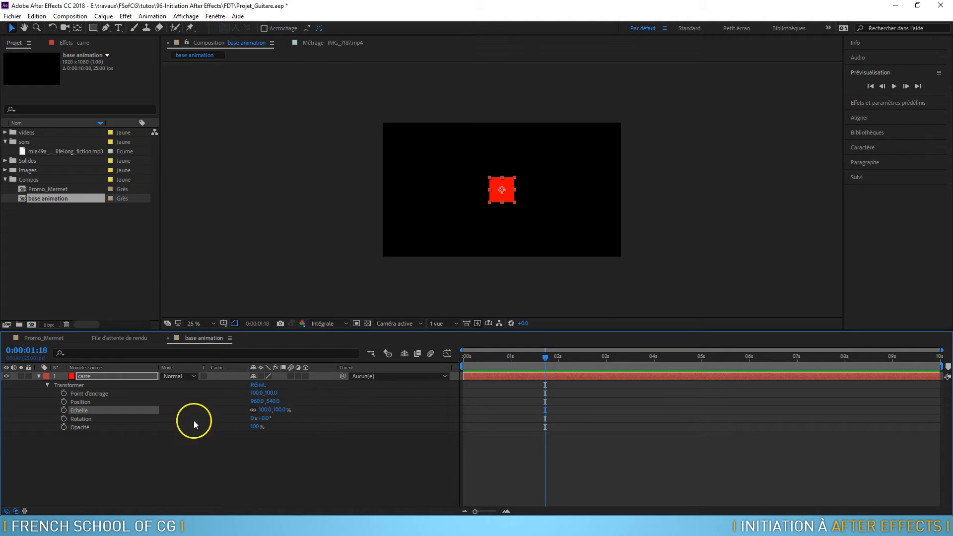
Try out rotating the carre layer to about 254° and on to about 1x+315°, and reset the transform
{"action": "left_click", "coordinate": [85, 420]}
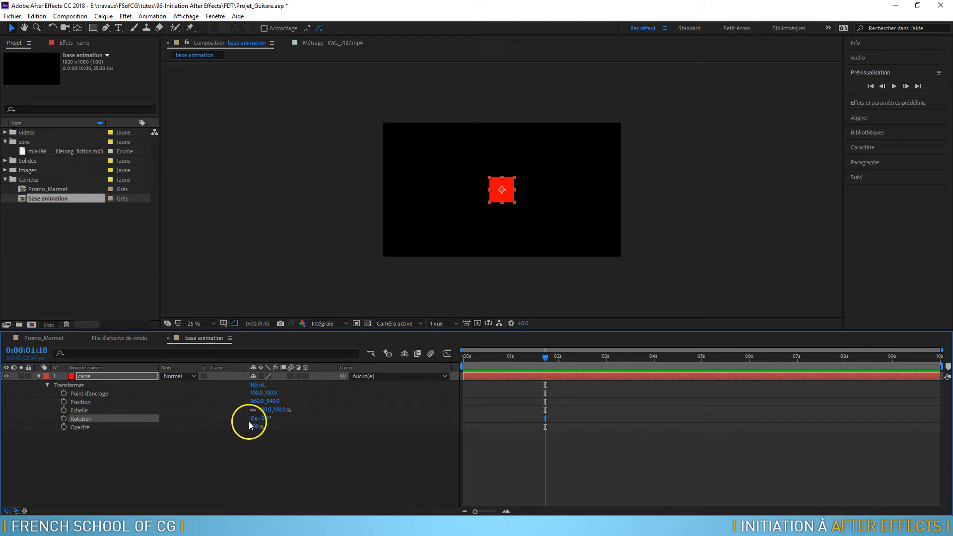
{"action": "left_click", "coordinate": [267, 420]}
{"action": "left_click_drag", "start_coordinate": [266, 419], "coordinate": [562, 159]}
{"action": "scroll", "coordinate": [562, 164], "scroll_direction": "up", "scroll_amount": 2}
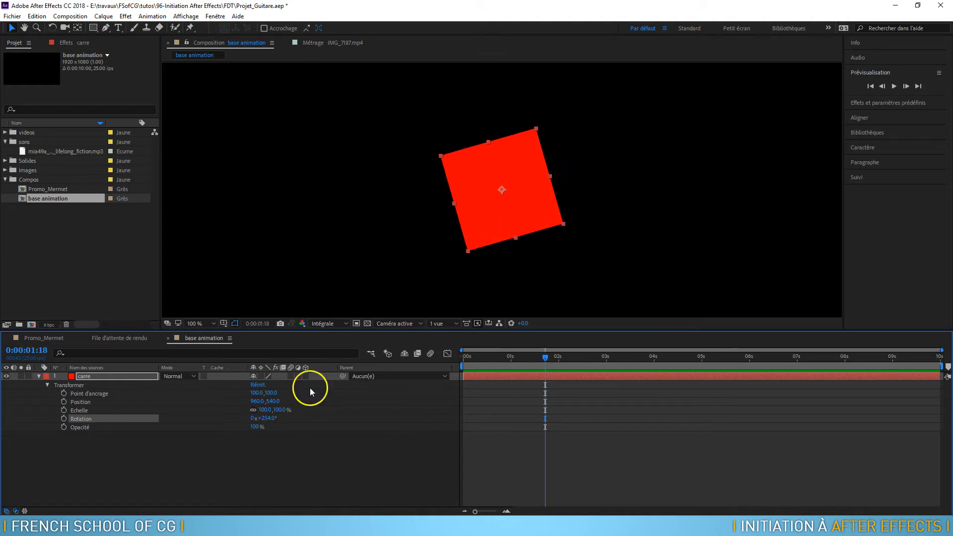
{"action": "scroll", "coordinate": [517, 251], "scroll_direction": "down", "scroll_amount": 2}
{"action": "scroll", "coordinate": [517, 251], "scroll_direction": "up", "scroll_amount": 1}
{"action": "left_click", "coordinate": [201, 323]}
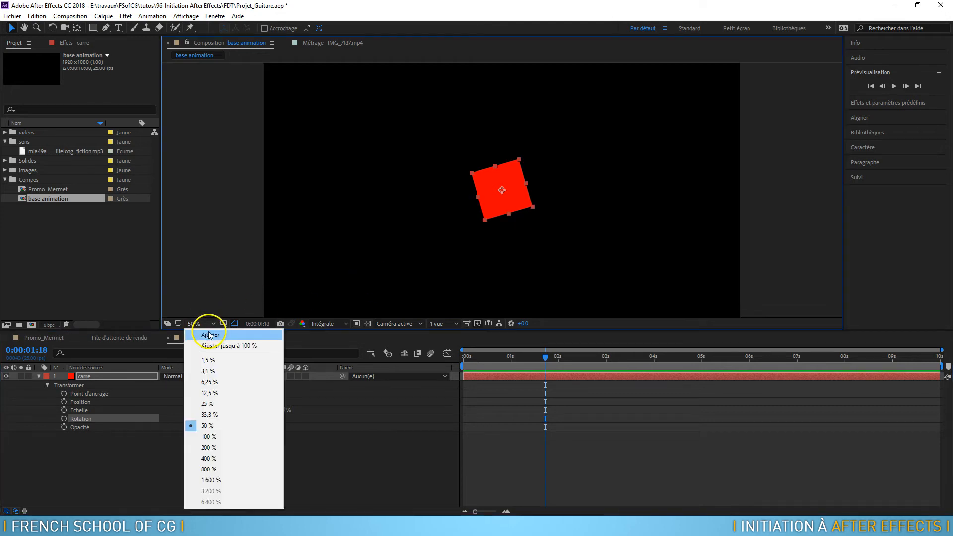
{"action": "left_click", "coordinate": [206, 331]}
{"action": "left_click_drag", "start_coordinate": [272, 422], "coordinate": [436, 416]}
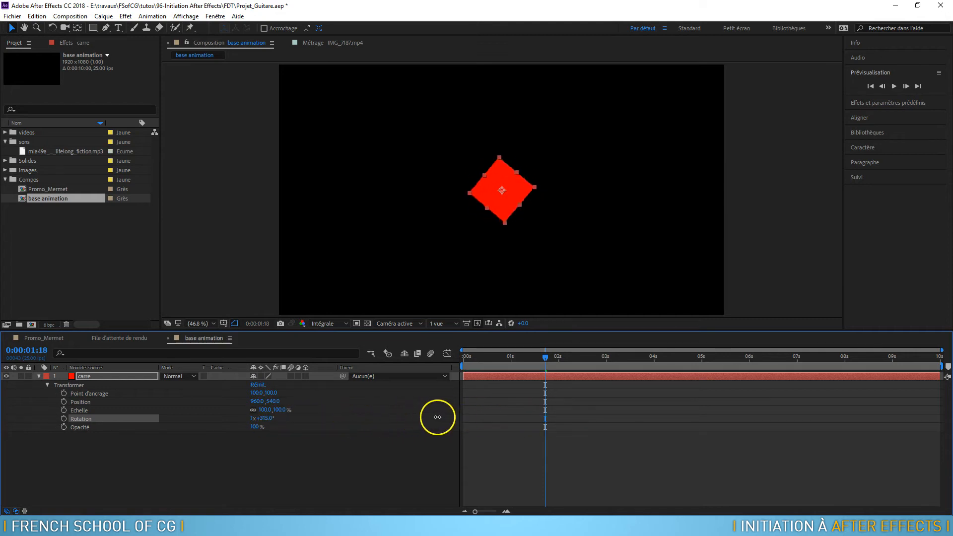
{"action": "left_click", "coordinate": [256, 385]}
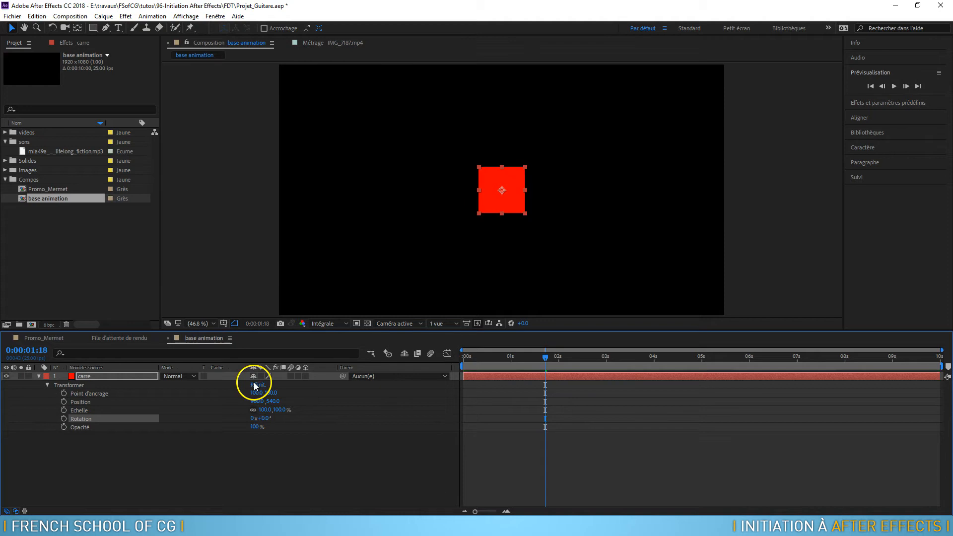
Try out opacity changes on the carre layer and leave the value at 99%
{"action": "left_click_drag", "start_coordinate": [256, 430], "coordinate": [290, 434]}
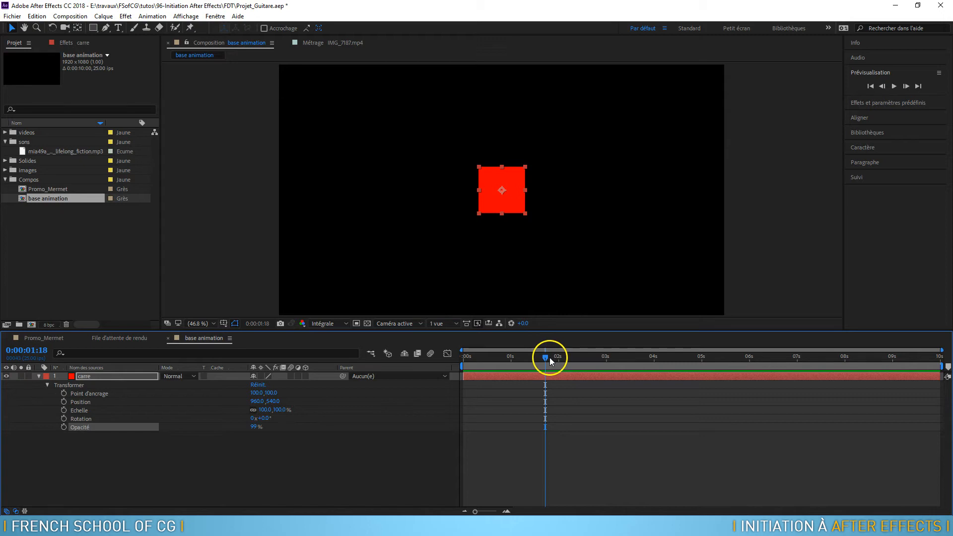
At 0:00:01:00, move the carre square horizontally to the frame's left side, about 119.5, 540, and set a Position keyframe
{"action": "left_click_drag", "start_coordinate": [545, 358], "coordinate": [512, 356]}
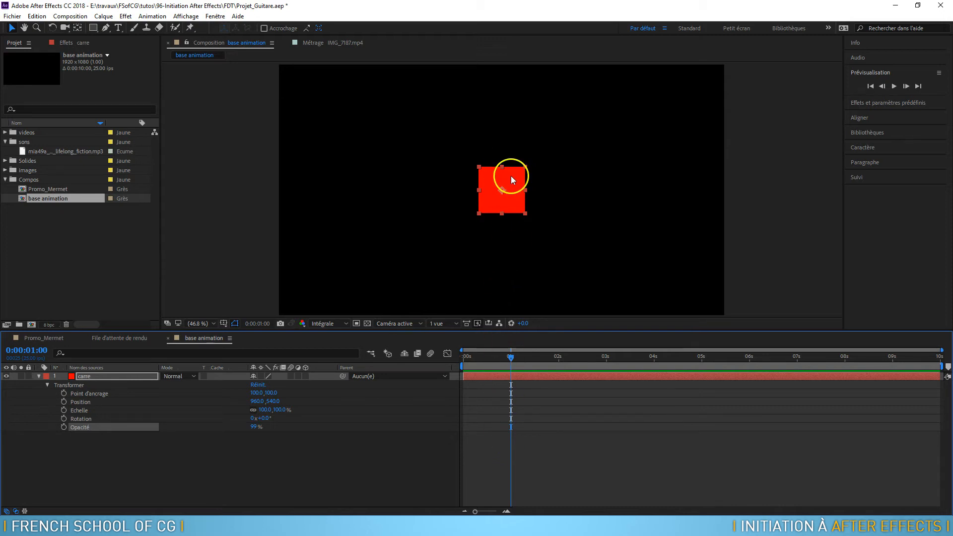
{"action": "left_click_drag", "start_coordinate": [511, 183], "coordinate": [318, 185]}
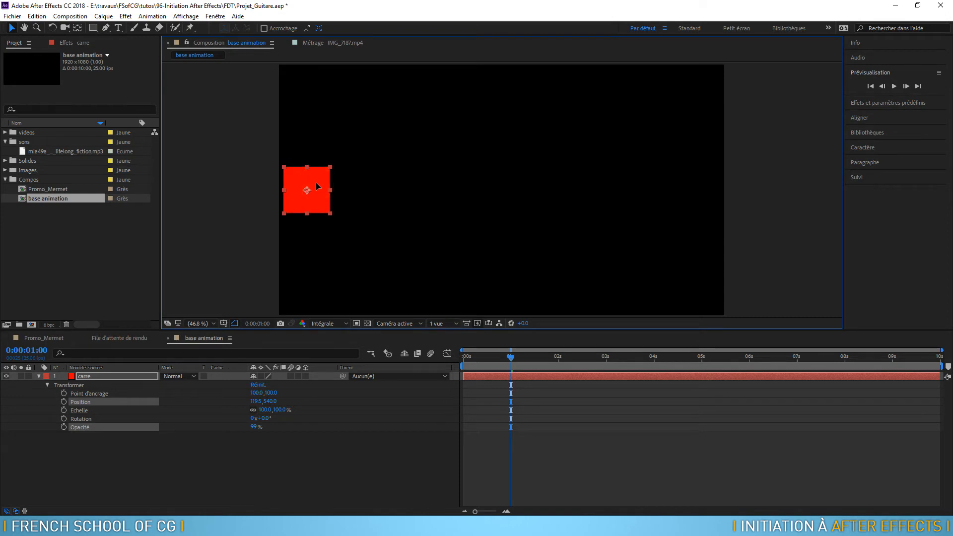
{"action": "left_click", "coordinate": [318, 188]}
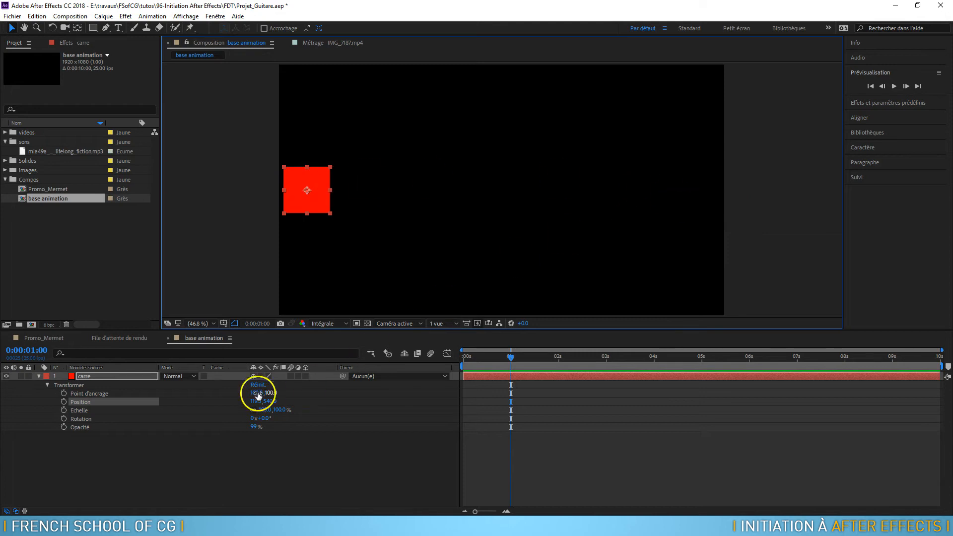
{"action": "left_click", "coordinate": [64, 401]}
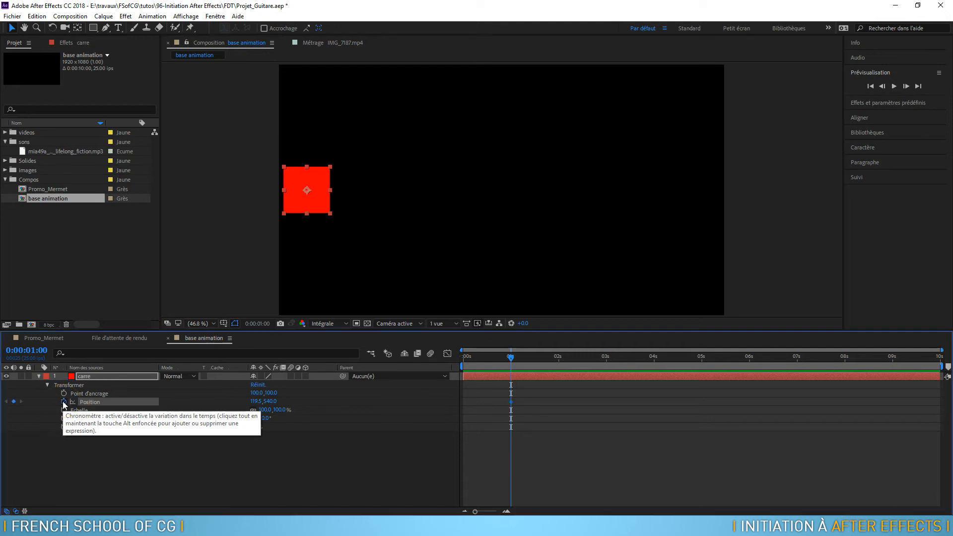
{"action": "left_click", "coordinate": [511, 402]}
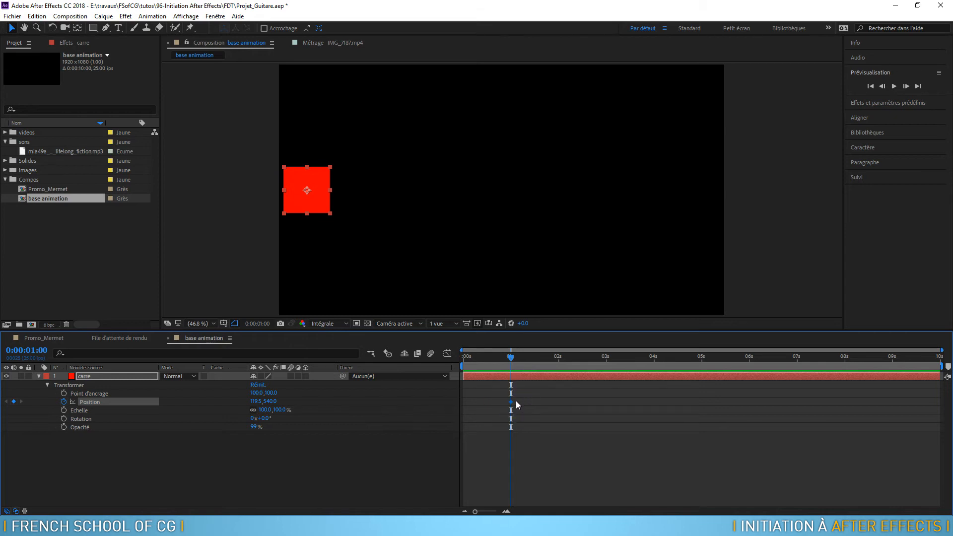
At 0:00:05:00, move the carre square horizontally to the frame's right side, about 1789.8, 542.1, to create a second Position keyframe
{"action": "left_click", "coordinate": [64, 403]}
{"action": "left_click", "coordinate": [64, 402]}
{"action": "left_click_drag", "start_coordinate": [514, 356], "coordinate": [703, 378]}
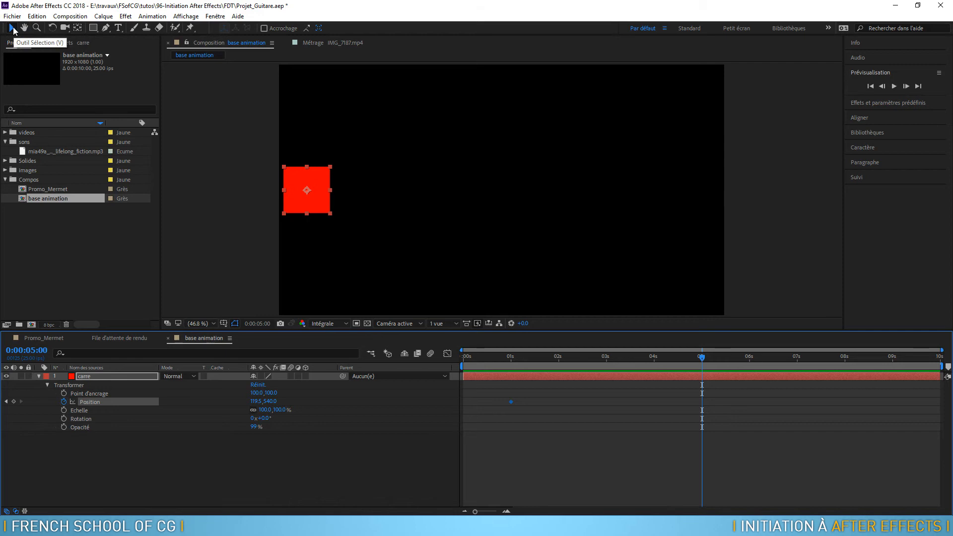
{"action": "left_click", "coordinate": [255, 159]}
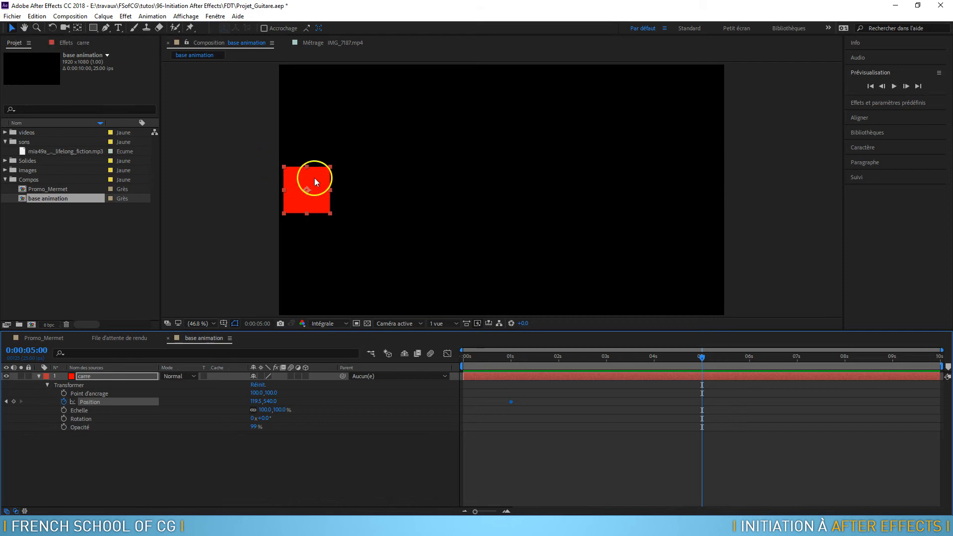
{"action": "left_click_drag", "start_coordinate": [312, 178], "coordinate": [700, 180]}
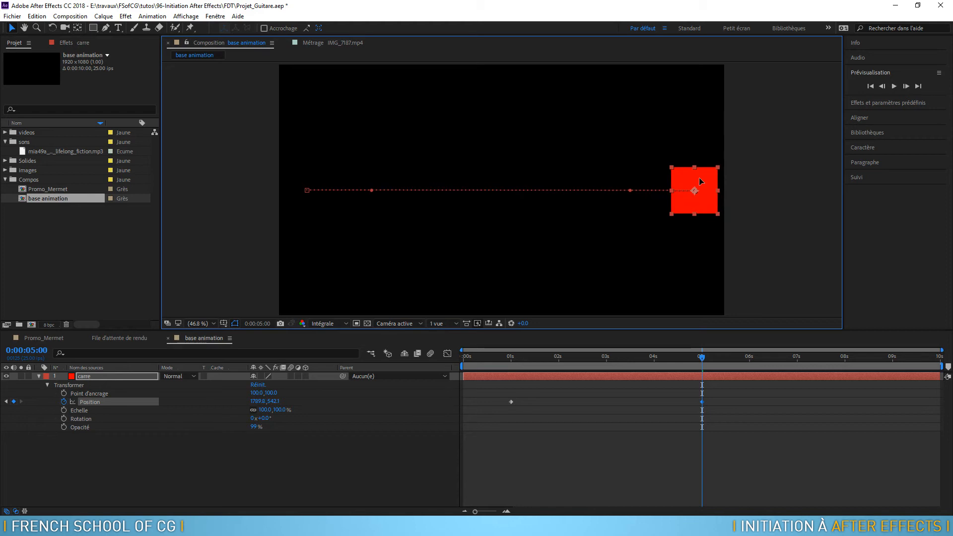
{"action": "left_click", "coordinate": [215, 338]}
{"action": "left_click", "coordinate": [69, 405]}
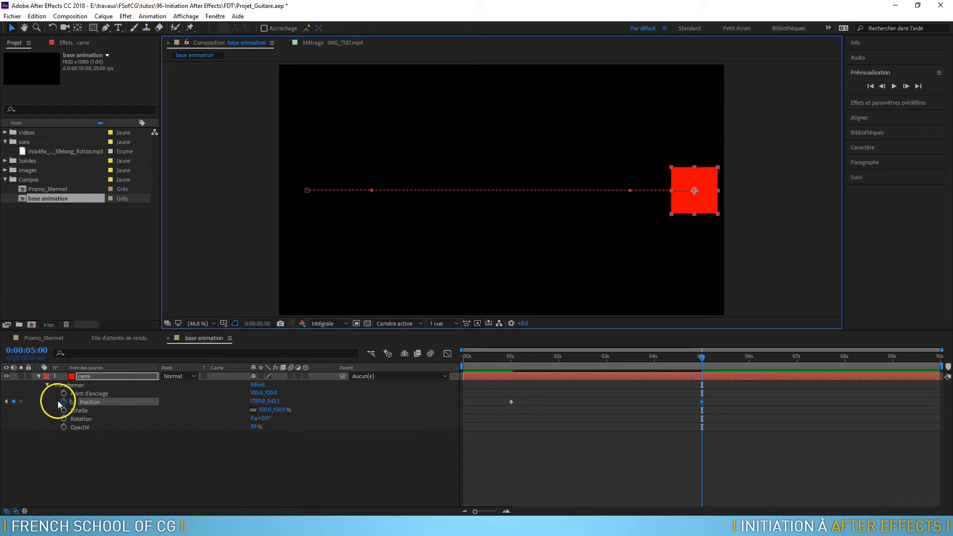
{"action": "left_click", "coordinate": [78, 406]}
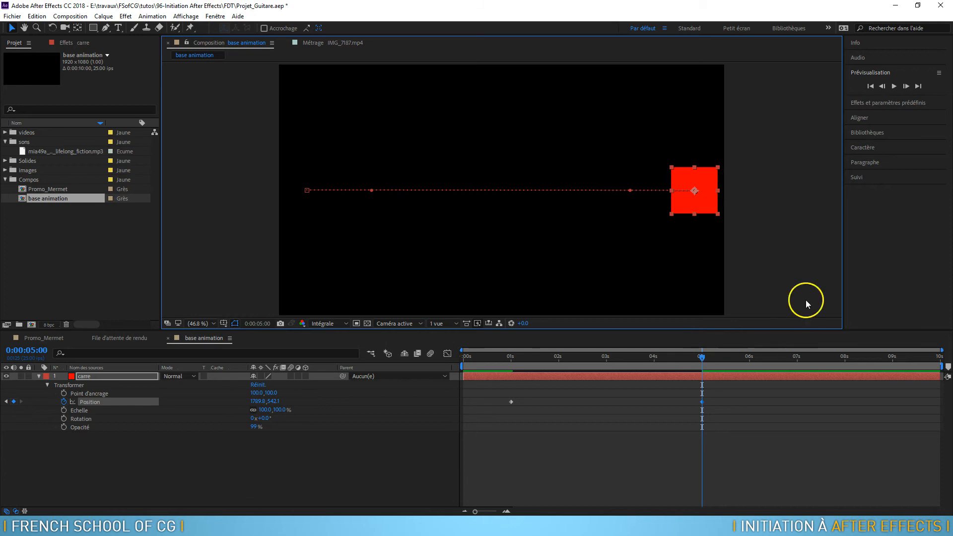
Preview the carre square's position animation from 0:00:00:00, stop it, and return to the first frame
{"action": "left_click_drag", "start_coordinate": [703, 356], "coordinate": [463, 332]}
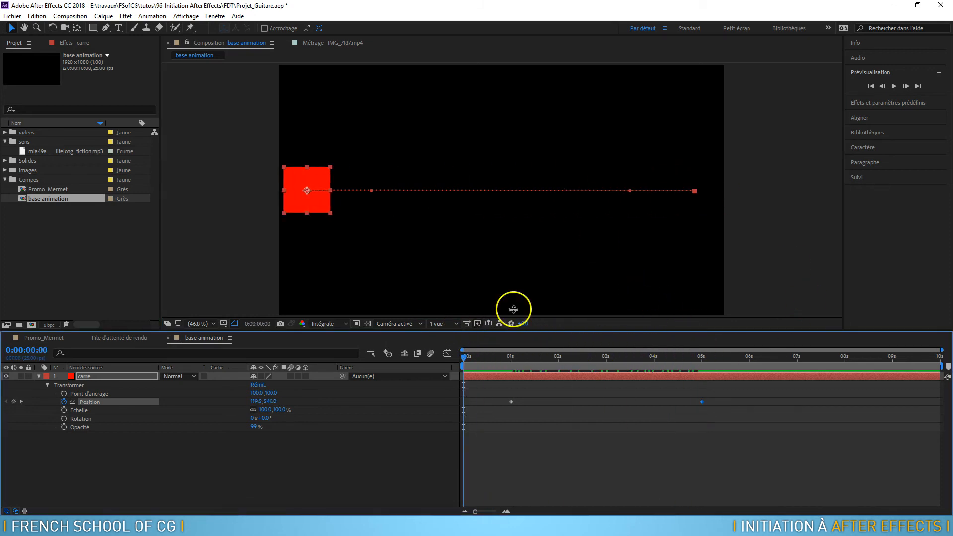
{"action": "left_click", "coordinate": [894, 86]}
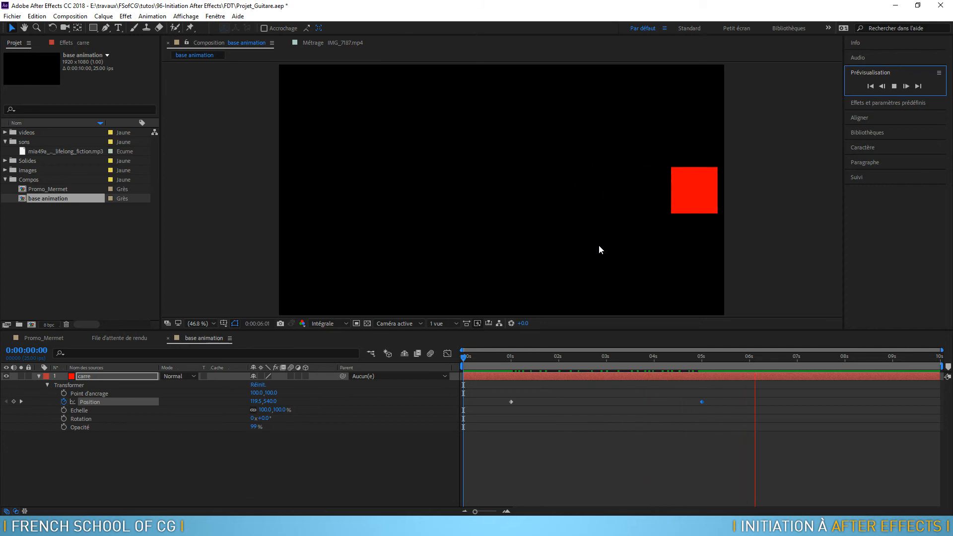
{"action": "left_click", "coordinate": [894, 87]}
{"action": "left_click", "coordinate": [871, 86]}
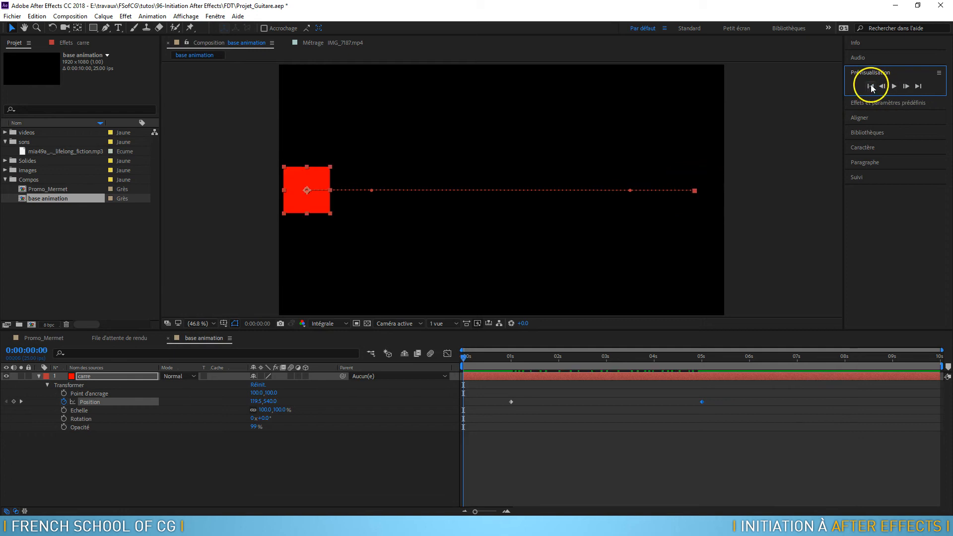
Reset the carre layer's transform and turn off Position animation to remove all its keyframes
{"action": "left_click", "coordinate": [262, 385]}
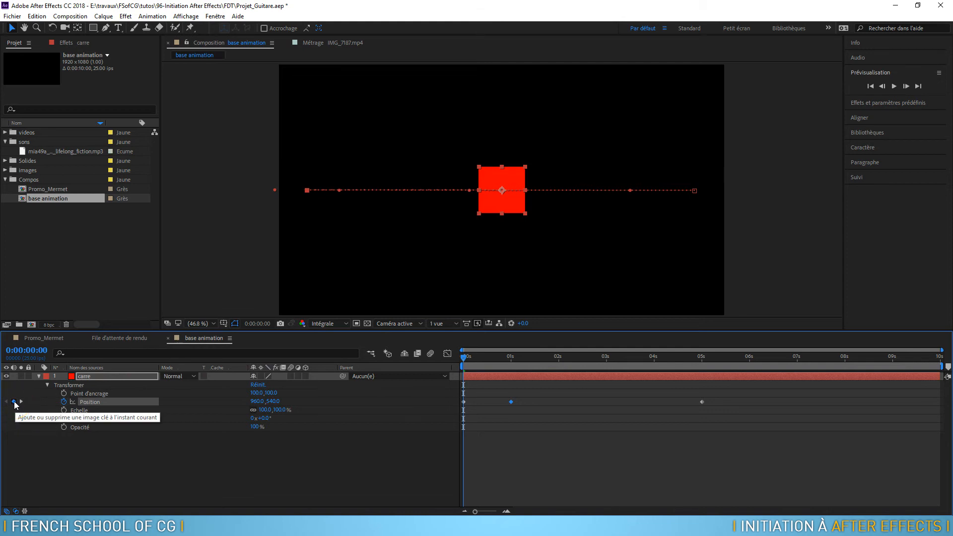
{"action": "left_click", "coordinate": [64, 402]}
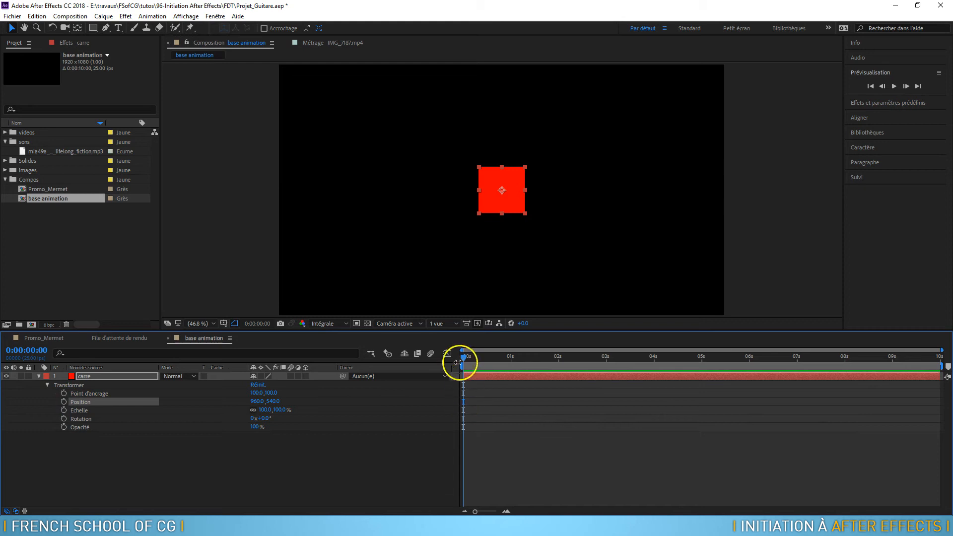
Animate the carre layer's opacity with keyframes, from 0% at 0:00:03:00 to 100% at 0:00:06:00
{"action": "left_click_drag", "start_coordinate": [464, 356], "coordinate": [511, 355]}
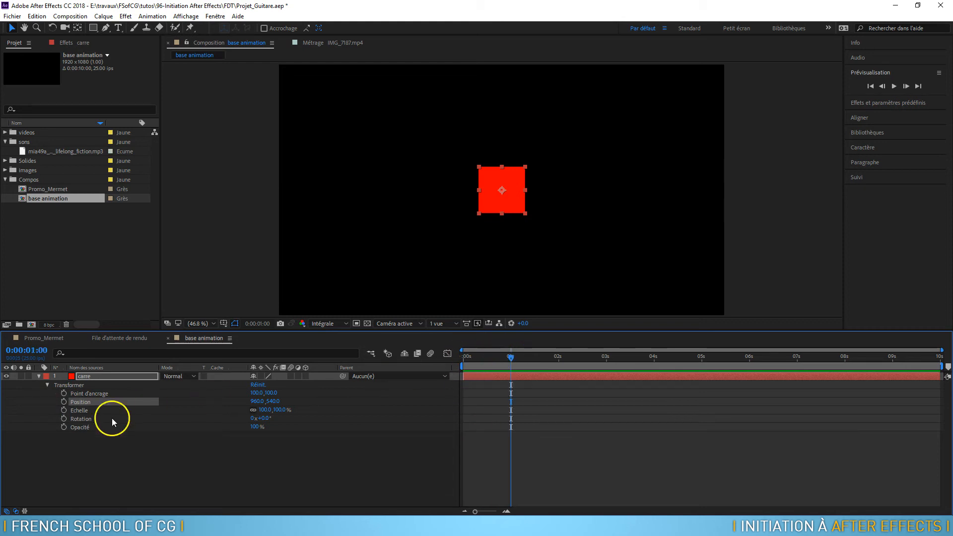
{"action": "left_click", "coordinate": [85, 427]}
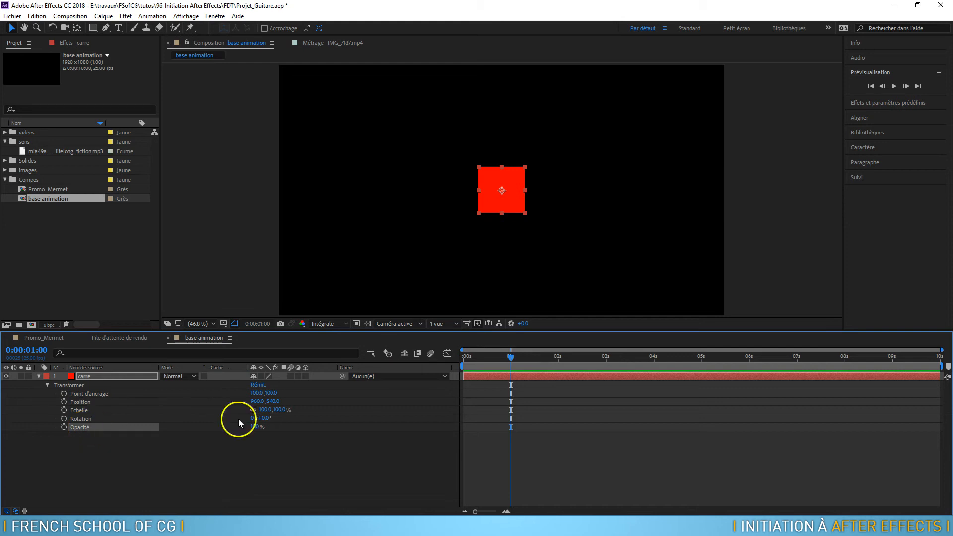
{"action": "left_click_drag", "start_coordinate": [511, 356], "coordinate": [607, 358]}
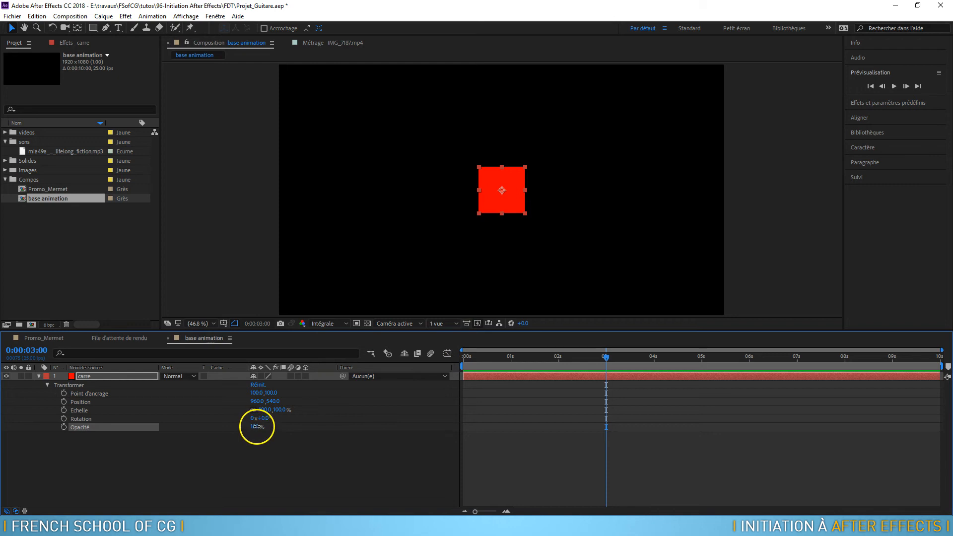
{"action": "left_click_drag", "start_coordinate": [257, 426], "coordinate": [85, 436]}
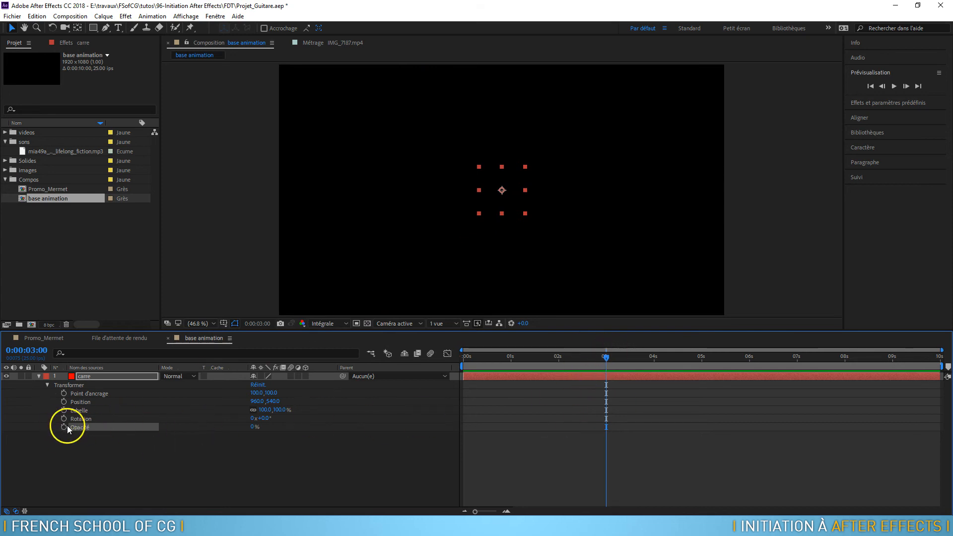
{"action": "left_click_drag", "start_coordinate": [607, 357], "coordinate": [750, 366]}
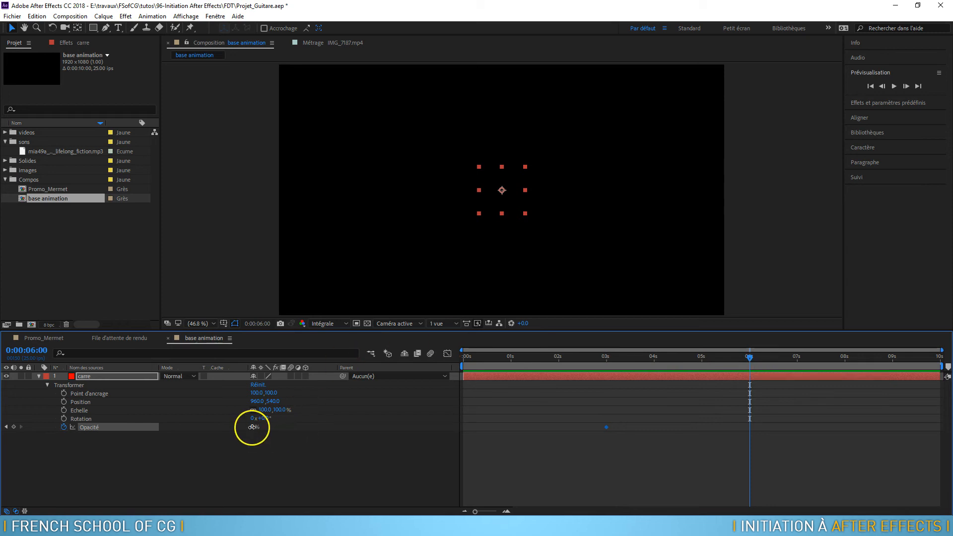
{"action": "left_click_drag", "start_coordinate": [252, 427], "coordinate": [440, 443]}
Preview the carre layer's opacity fade-in from the beginning of the composition
{"action": "left_click_drag", "start_coordinate": [749, 357], "coordinate": [639, 356]}
{"action": "left_click_drag", "start_coordinate": [546, 335], "coordinate": [405, 310]}
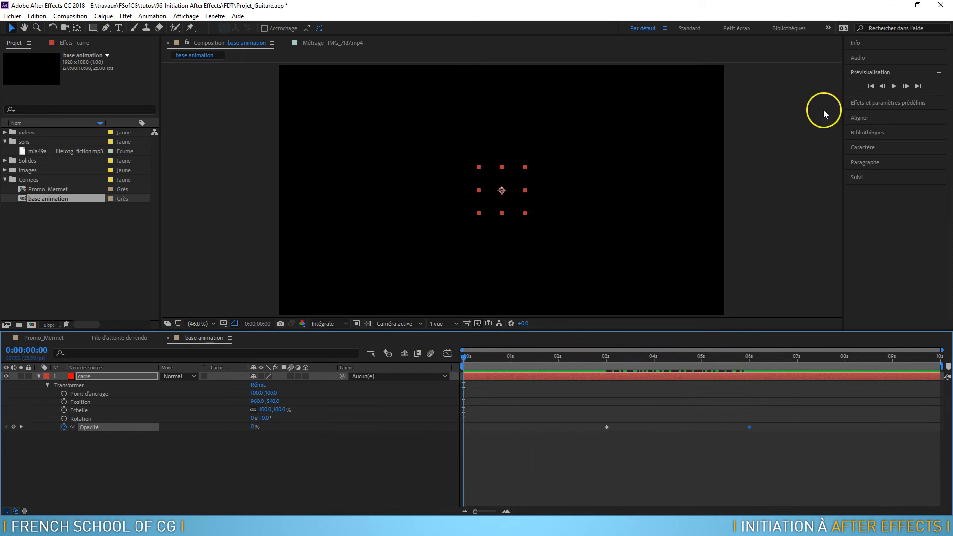
{"action": "left_click", "coordinate": [894, 86]}
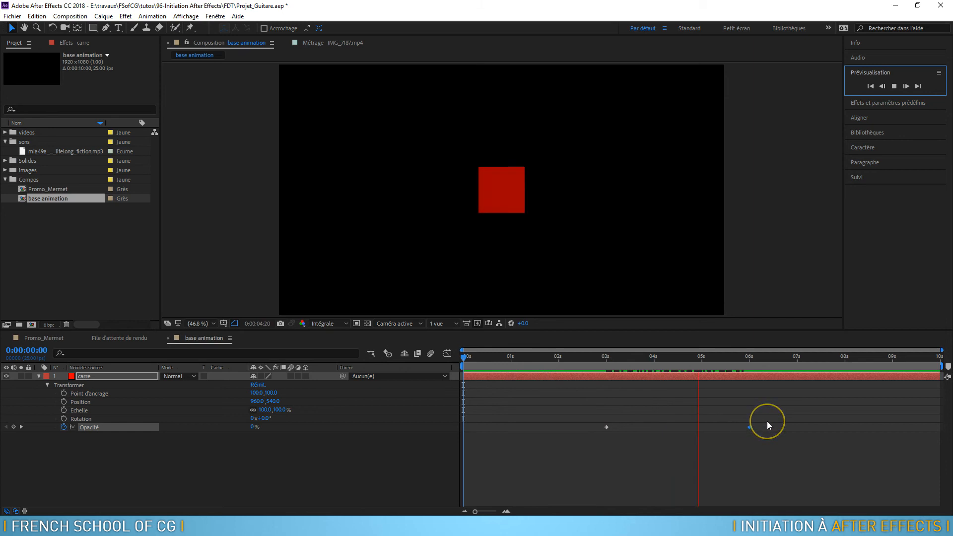
Shorten the fade-in by moving the 100% opacity keyframe from 0:00:06:00 to just after the 4-second mark
{"action": "left_click", "coordinate": [726, 401]}
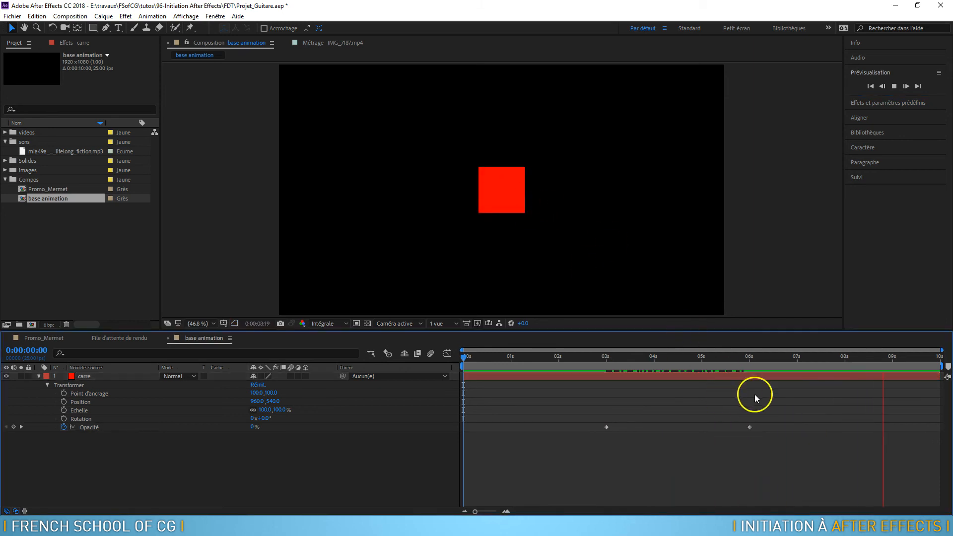
{"action": "left_click", "coordinate": [750, 427]}
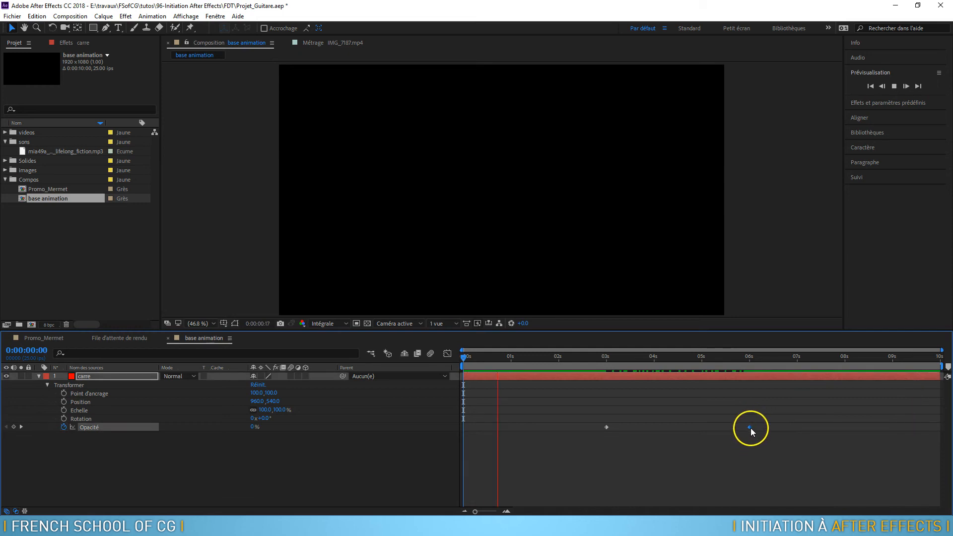
{"action": "mouse_move", "coordinate": [750, 428]}
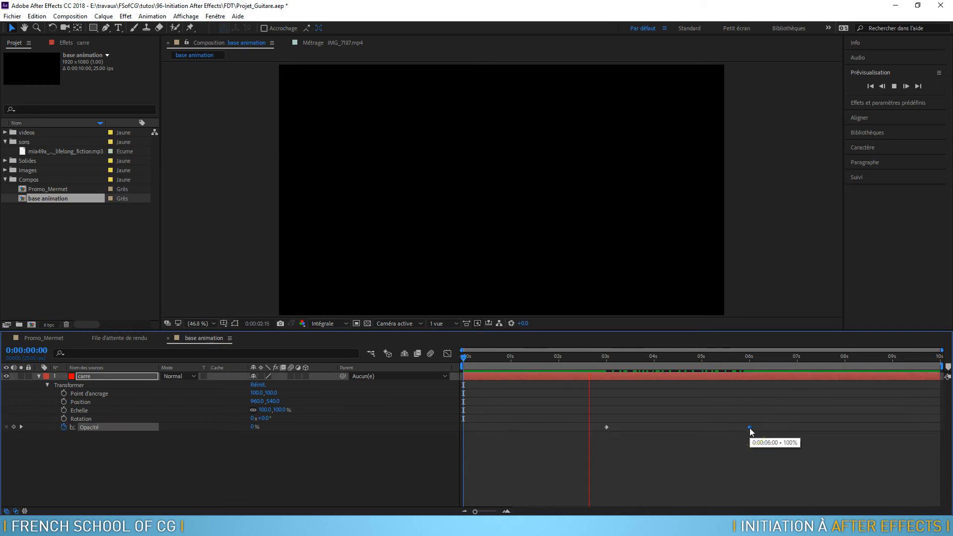
{"action": "left_click_drag", "start_coordinate": [751, 430], "coordinate": [657, 428]}
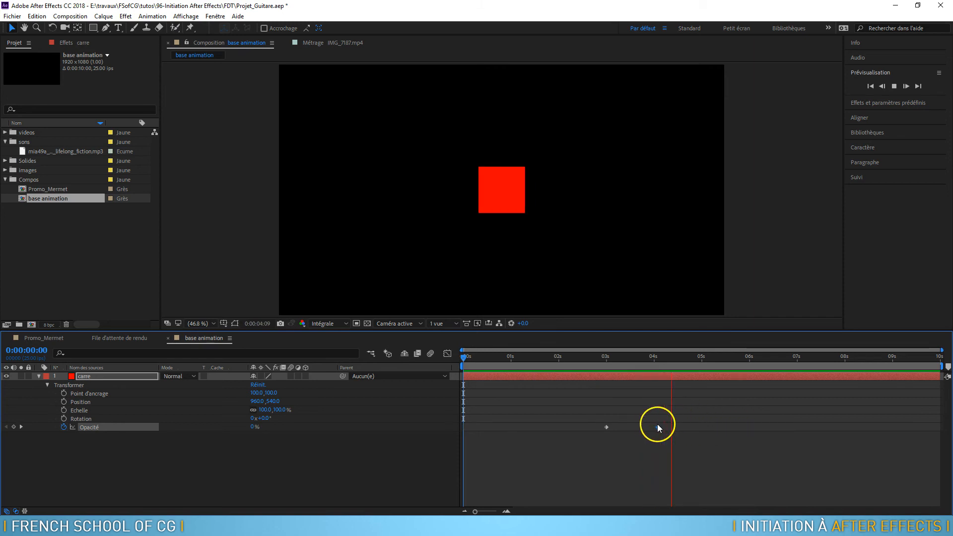
Check the value of the first opacity keyframe and replay the shortened fade-in from 0:00:00:00
{"action": "left_click", "coordinate": [594, 358]}
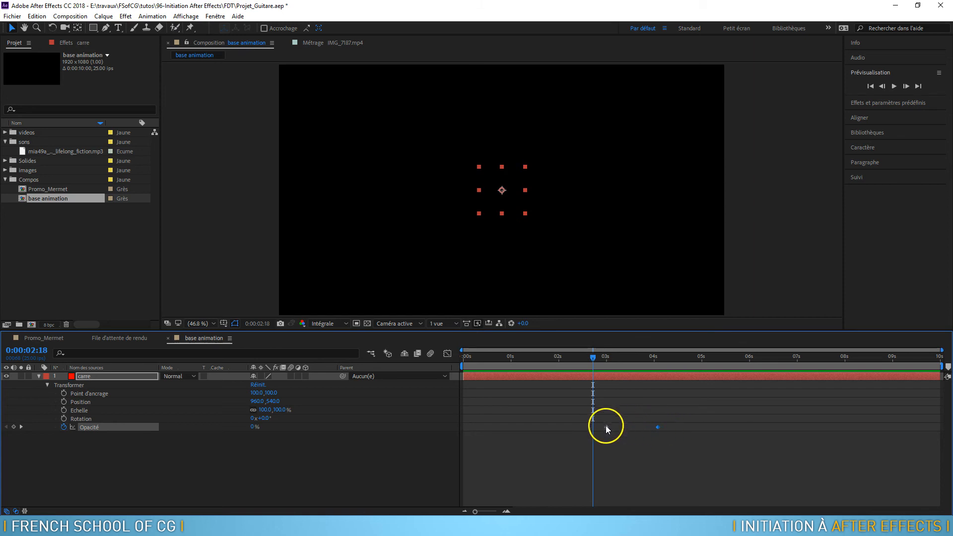
{"action": "mouse_move", "coordinate": [607, 428]}
{"action": "left_click_drag", "start_coordinate": [600, 356], "coordinate": [464, 357]}
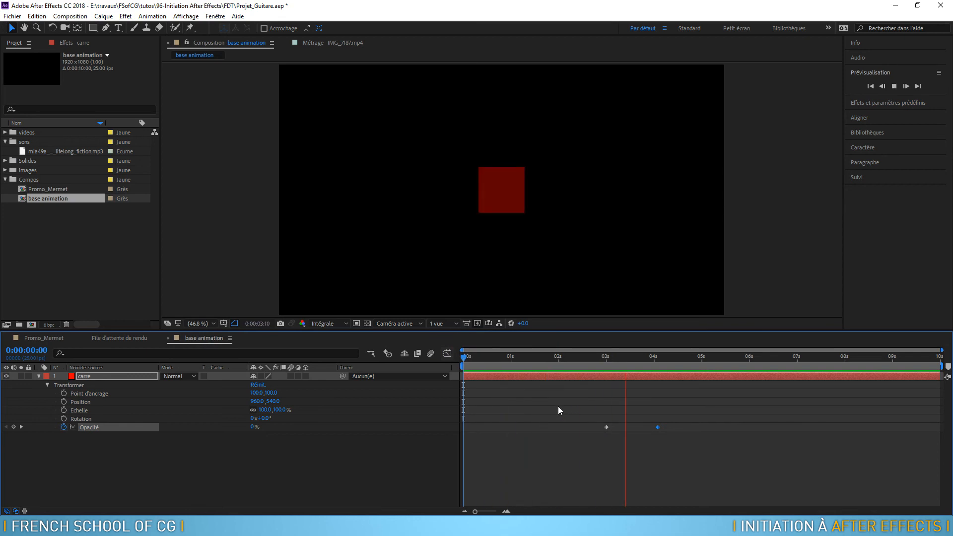
Copy the 0% opacity keyframe at 0:00:03:00 and paste it at 0:00:05:00
{"action": "left_click", "coordinate": [612, 358]}
{"action": "left_click_drag", "start_coordinate": [611, 358], "coordinate": [606, 362]}
{"action": "left_click_drag", "start_coordinate": [671, 415], "coordinate": [592, 440]}
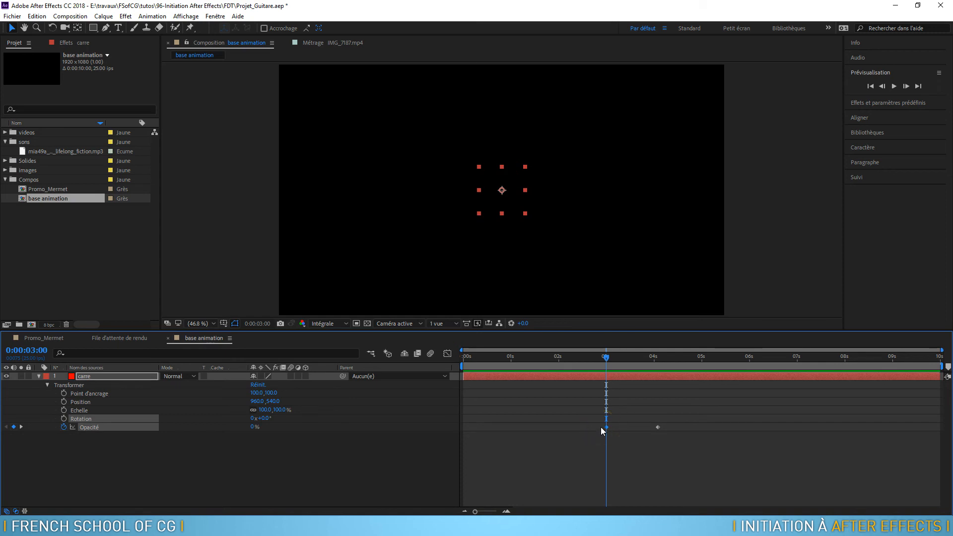
{"action": "left_click", "coordinate": [37, 17]}
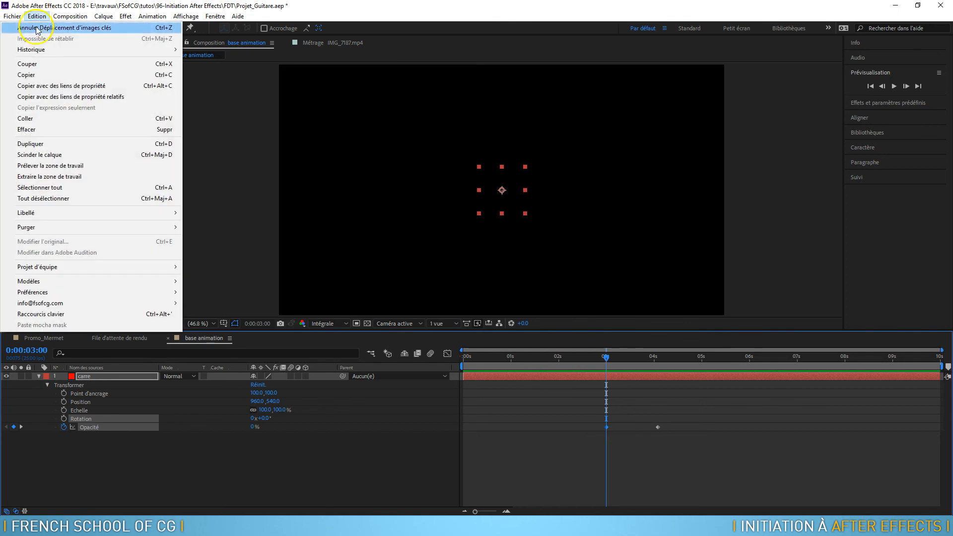
{"action": "left_click", "coordinate": [42, 74]}
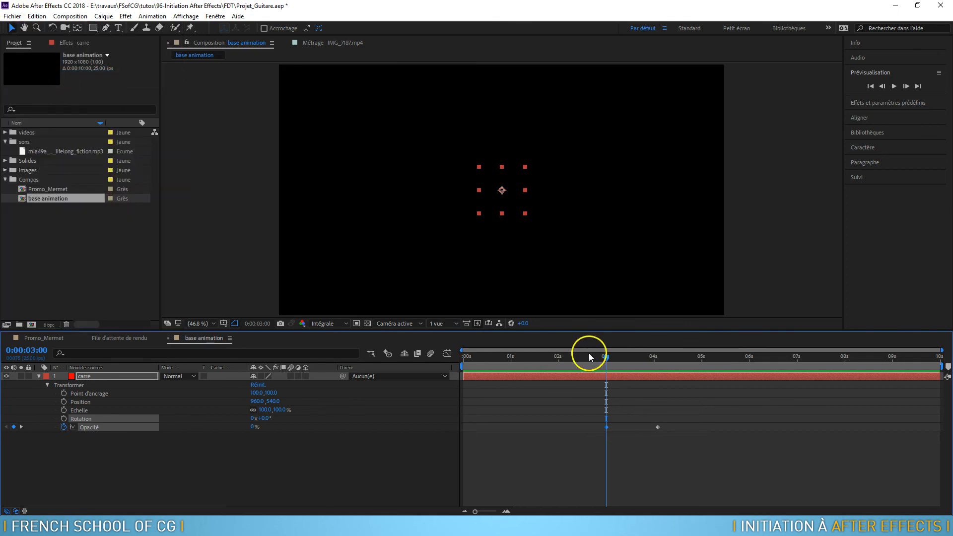
{"action": "left_click_drag", "start_coordinate": [608, 357], "coordinate": [703, 370]}
{"action": "left_click", "coordinate": [37, 16]}
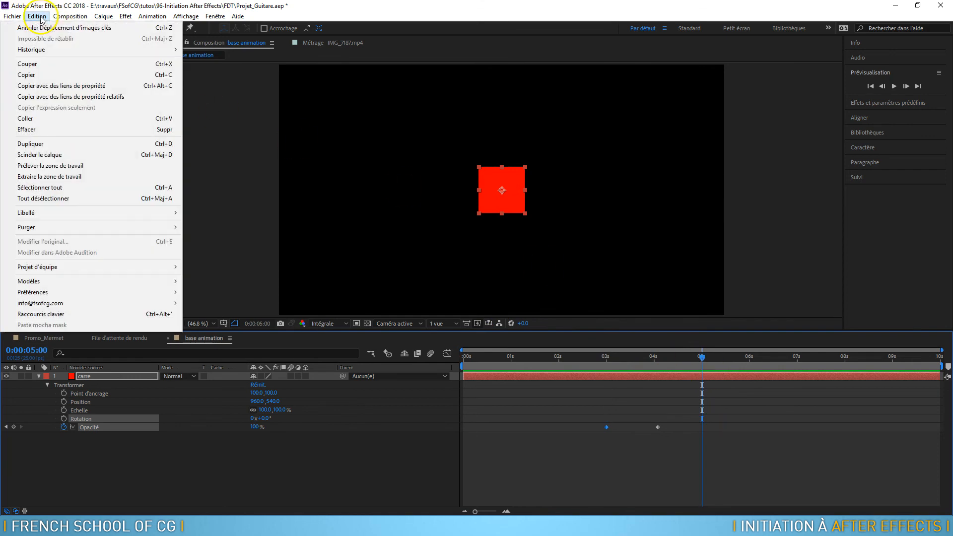
{"action": "left_click", "coordinate": [72, 119]}
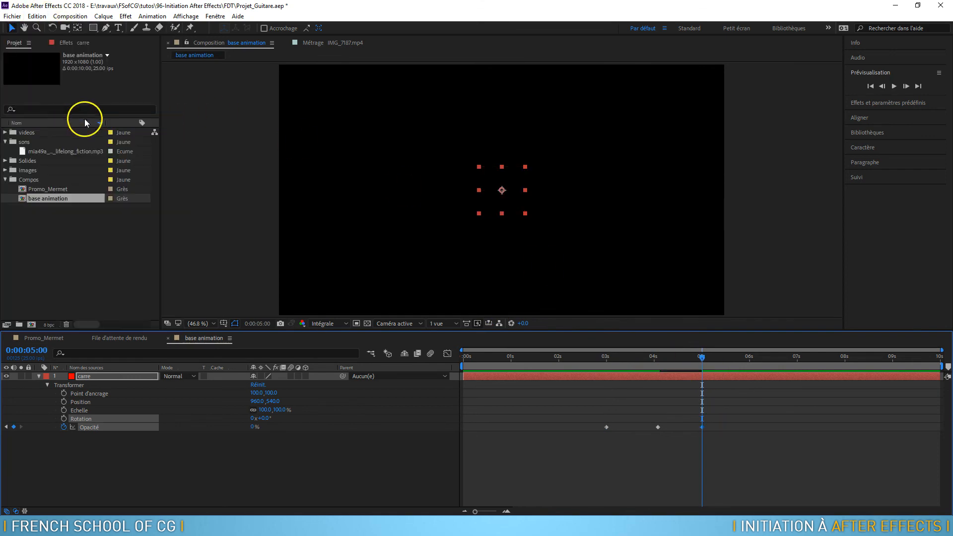
Preview the carre square's fade-in and fade-out from about 0:00:02:15
{"action": "left_click_drag", "start_coordinate": [698, 354], "coordinate": [590, 359]}
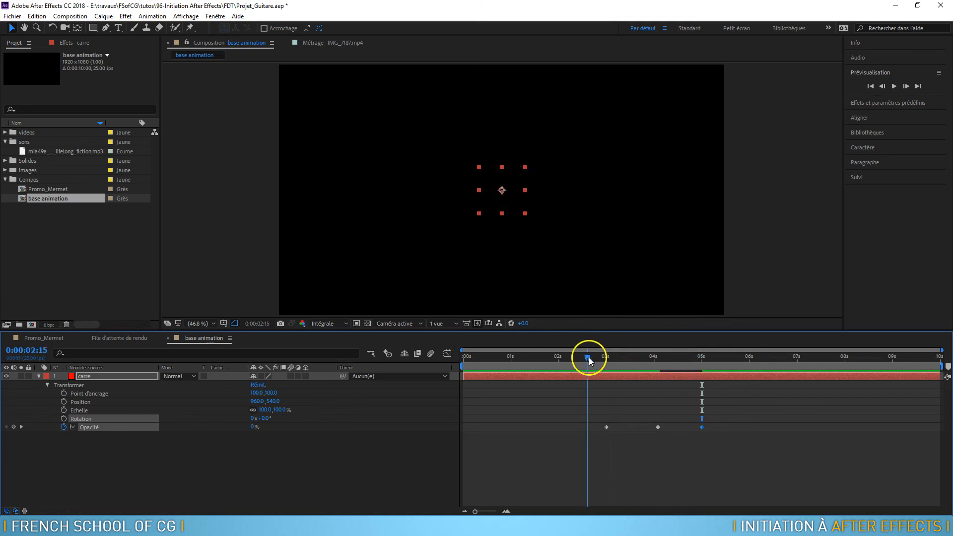
{"action": "key", "text": "space"}
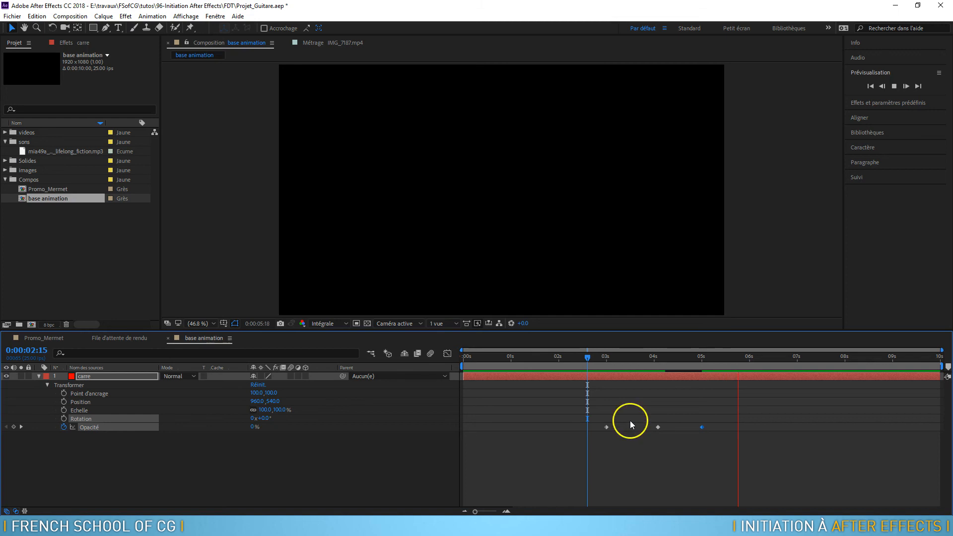
Copy the 100% opacity keyframe near the 4-second mark and paste it at 0:00:04:13 to hold full opacity before the fade-out
{"action": "left_click", "coordinate": [657, 426]}
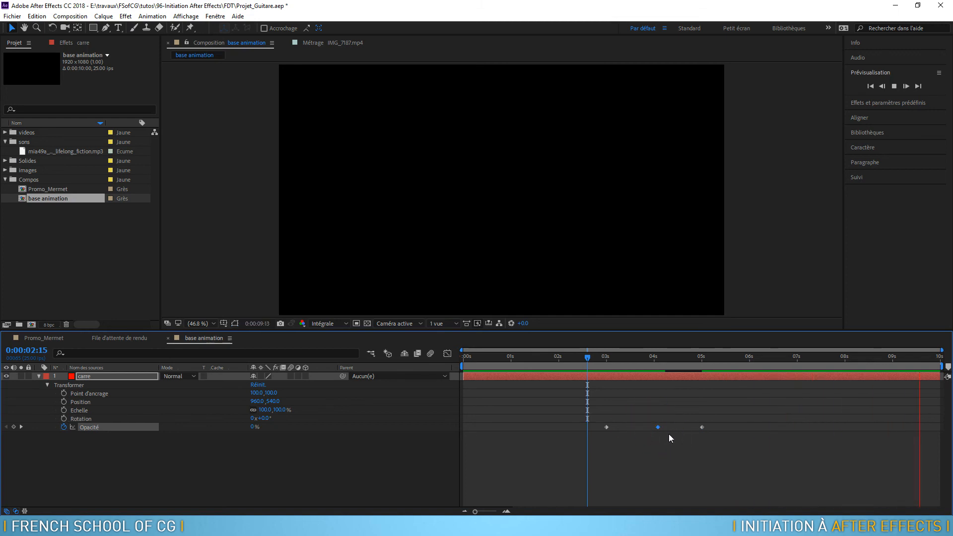
{"action": "left_click_drag", "start_coordinate": [610, 357], "coordinate": [680, 367]}
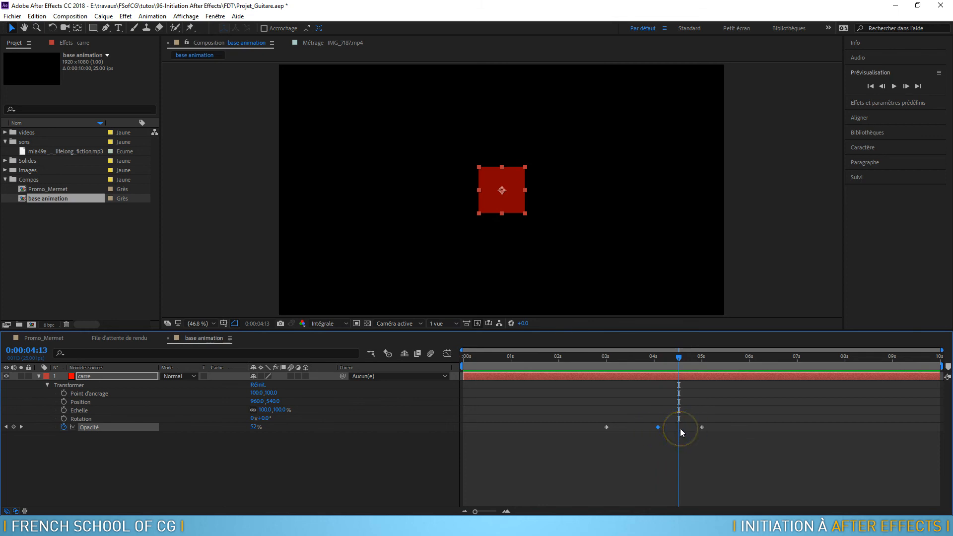
{"action": "key", "text": "ctrl+v"}
{"action": "mouse_move", "coordinate": [679, 357]}
{"action": "left_mouse_down"}
{"action": "mouse_move", "coordinate": [660, 359]}
{"action": "mouse_move", "coordinate": [668, 359]}
{"action": "left_mouse_up"}
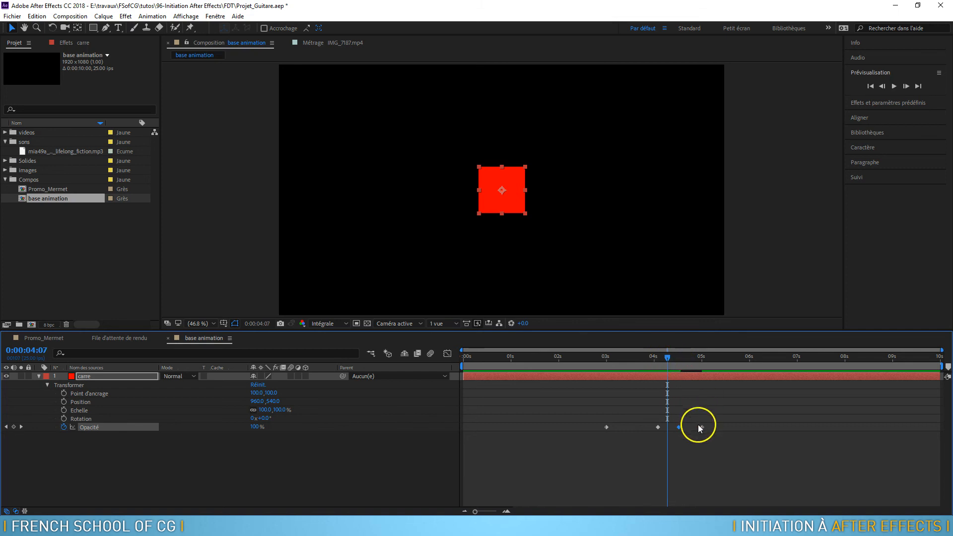
Move the last two opacity keyframes to just after the 7- and 8-second marks, and return the playhead to about 0:00:02:07
{"action": "left_click_drag", "start_coordinate": [720, 412], "coordinate": [806, 437]}
{"action": "left_click_drag", "start_coordinate": [854, 409], "coordinate": [846, 426]}
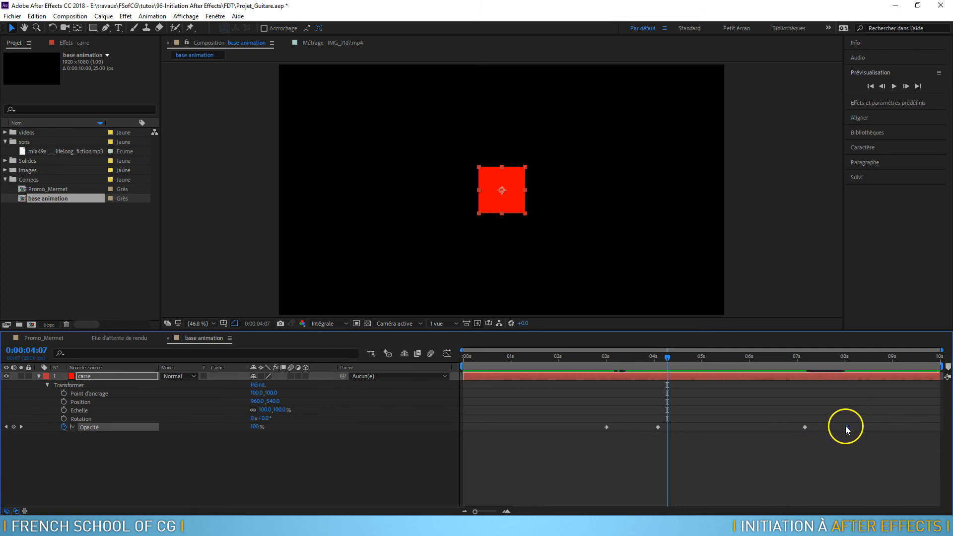
{"action": "left_click_drag", "start_coordinate": [668, 358], "coordinate": [575, 359]}
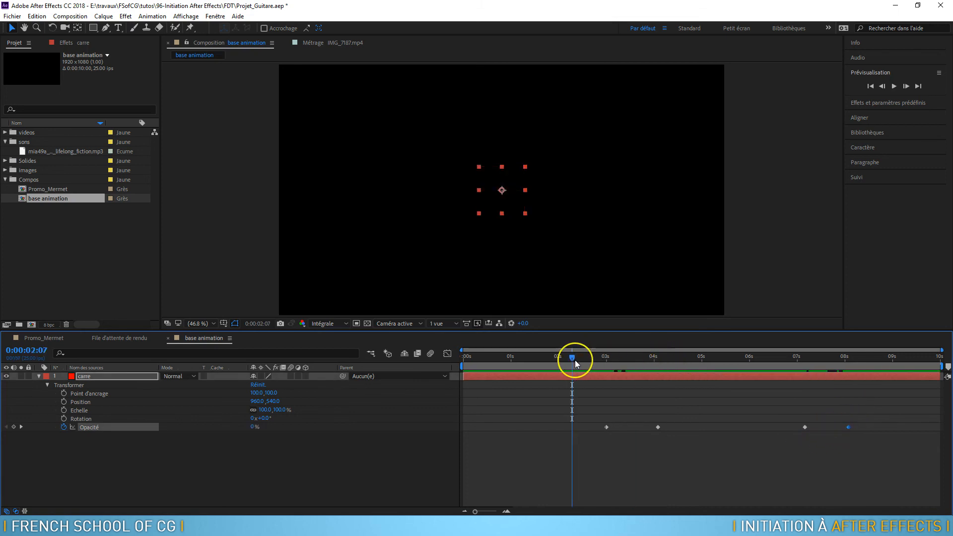
Preview the retimed fade and shift all four opacity keyframes earlier together so the first sits just after the composition's start
{"action": "key", "text": "space"}
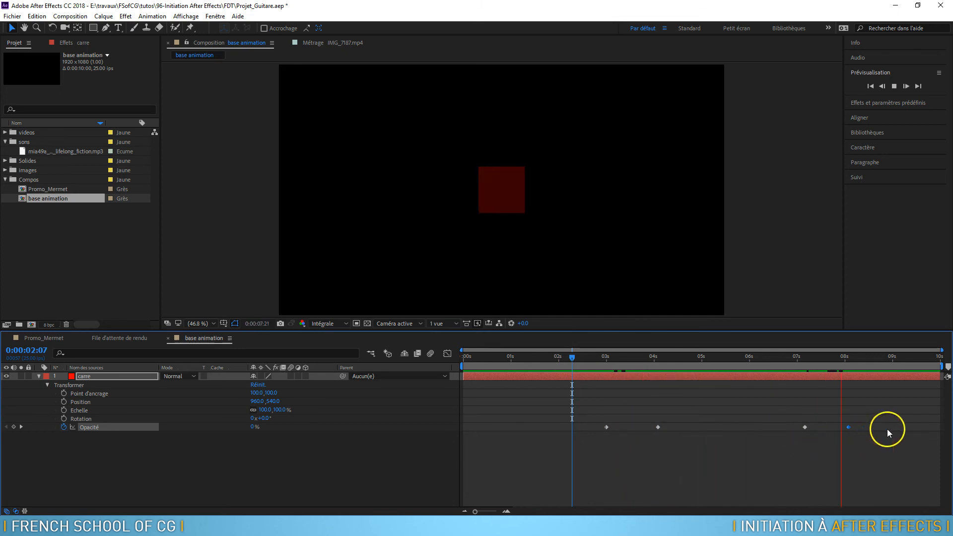
{"action": "left_click_drag", "start_coordinate": [868, 424], "coordinate": [604, 439]}
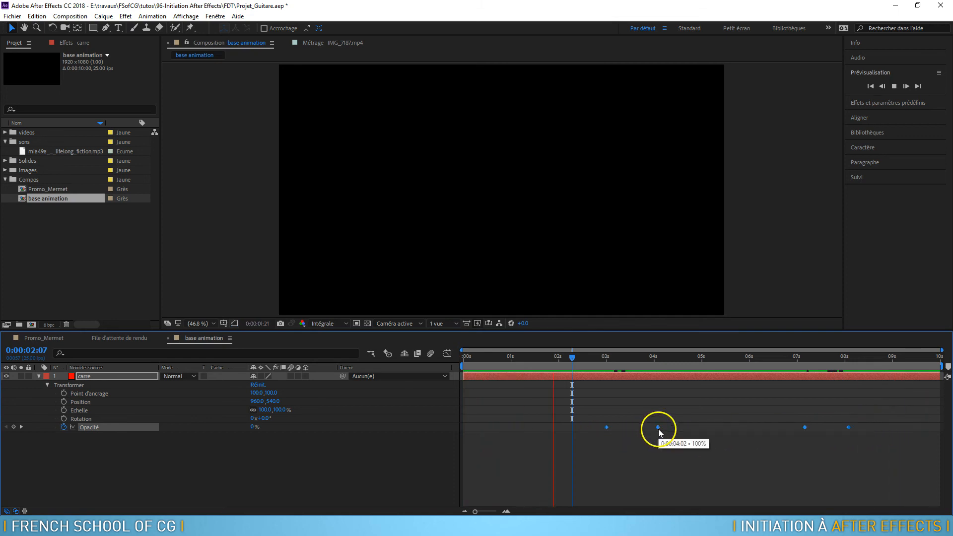
{"action": "left_click_drag", "start_coordinate": [659, 428], "coordinate": [652, 429]}
{"action": "left_click_drag", "start_coordinate": [543, 427], "coordinate": [520, 427]}
Move the last two opacity keyframes slightly earlier, to about the 4- and 5-second marks, and return the playhead to 0:00:00:00
{"action": "left_click_drag", "start_coordinate": [743, 412], "coordinate": [648, 455]}
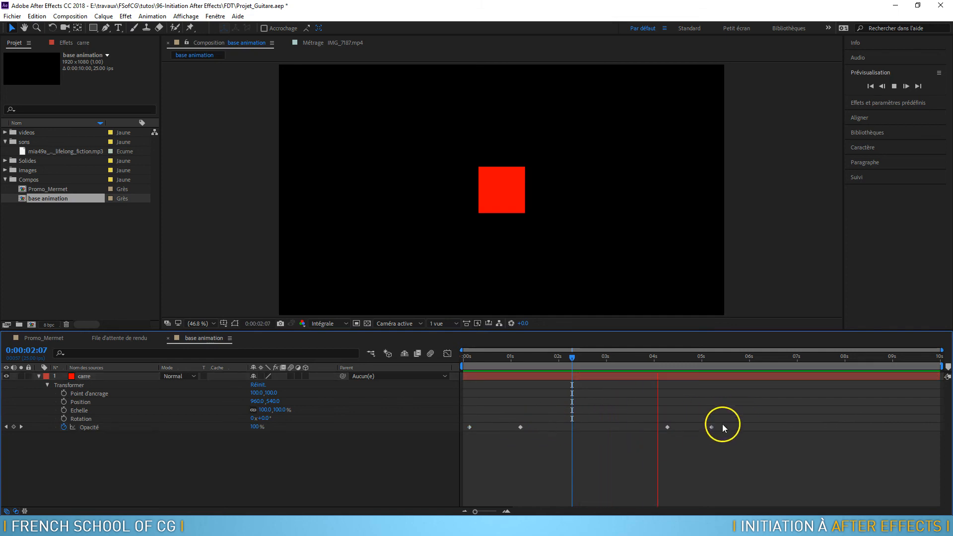
{"action": "left_click_drag", "start_coordinate": [710, 426], "coordinate": [463, 462]}
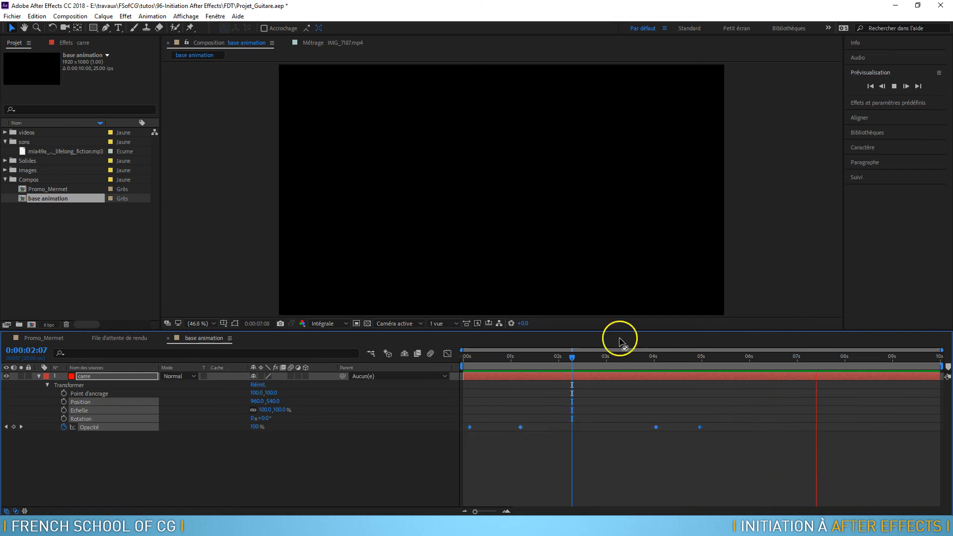
{"action": "left_click_drag", "start_coordinate": [592, 362], "coordinate": [458, 377]}
Copy all four opacity keyframes, paste them at 0:00:06:00 to repeat the fade, and preview the animation from the start
{"action": "left_click_drag", "start_coordinate": [746, 422], "coordinate": [455, 440]}
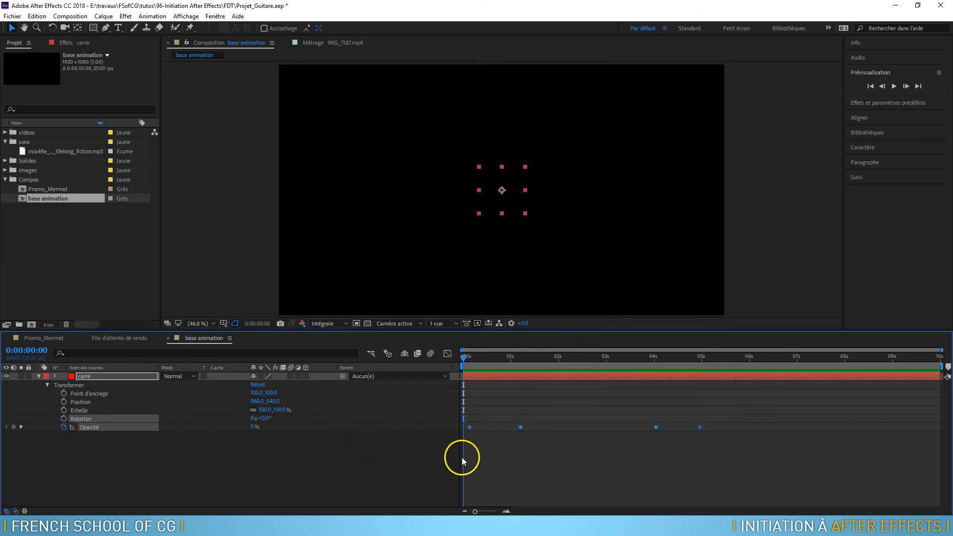
{"action": "left_click_drag", "start_coordinate": [463, 358], "coordinate": [750, 383]}
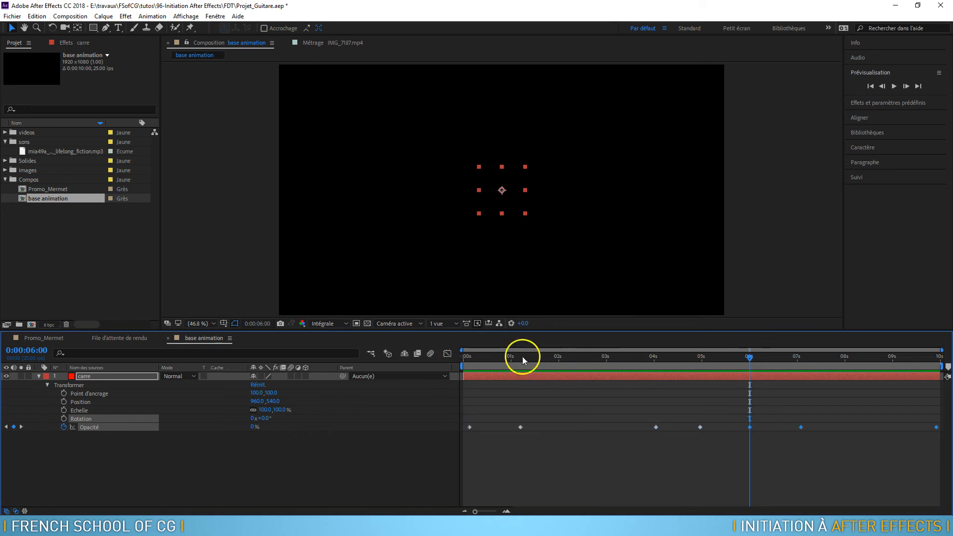
{"action": "key", "text": "space"}
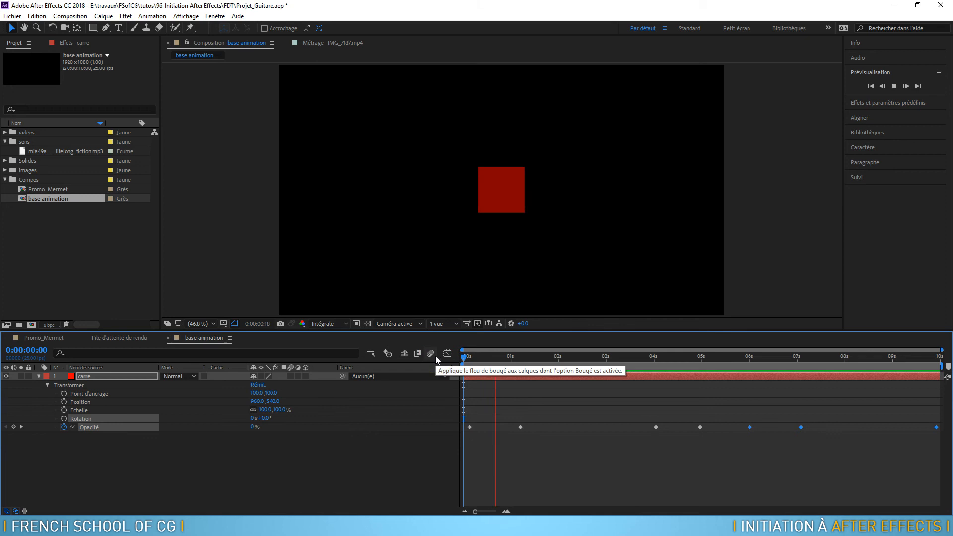